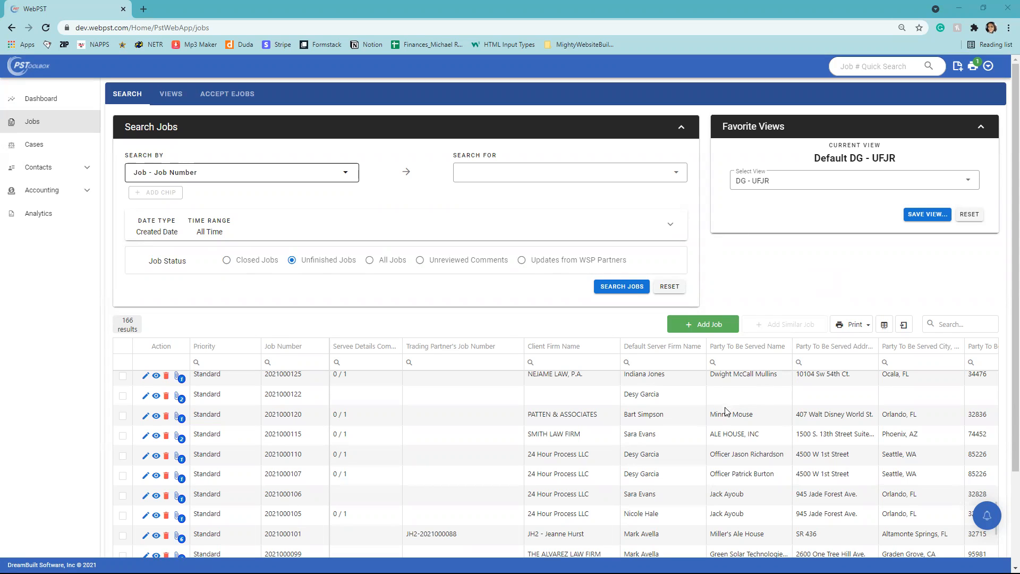
Open the summary of the 24 Hour Process LLC job with blank servee details, review its sections through Attachments, and close it.
scroll(712, 452, "down", 2)
scroll(718, 461, "down", 2)
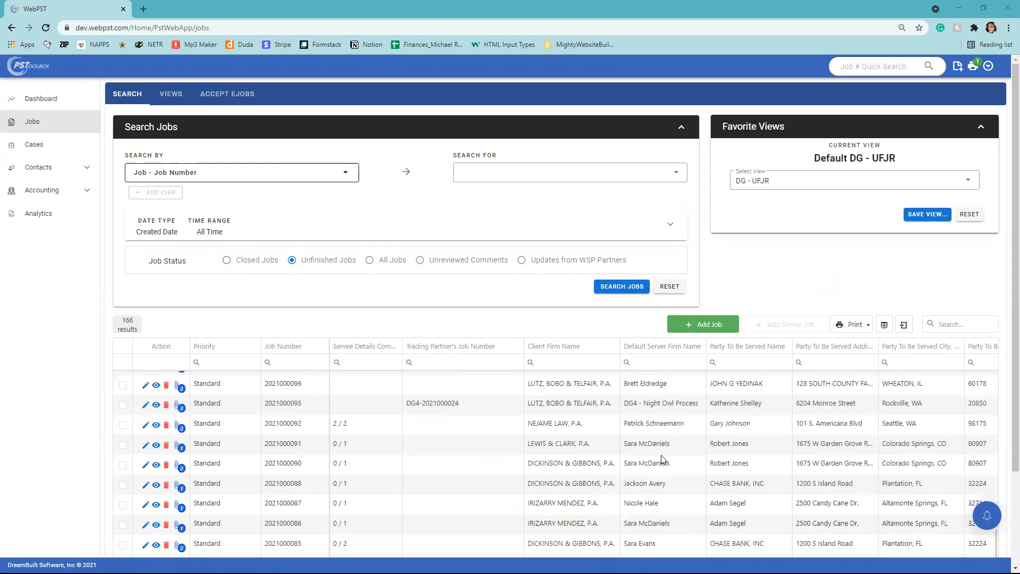
scroll(539, 428, "down", 1)
scroll(540, 428, "up", 3)
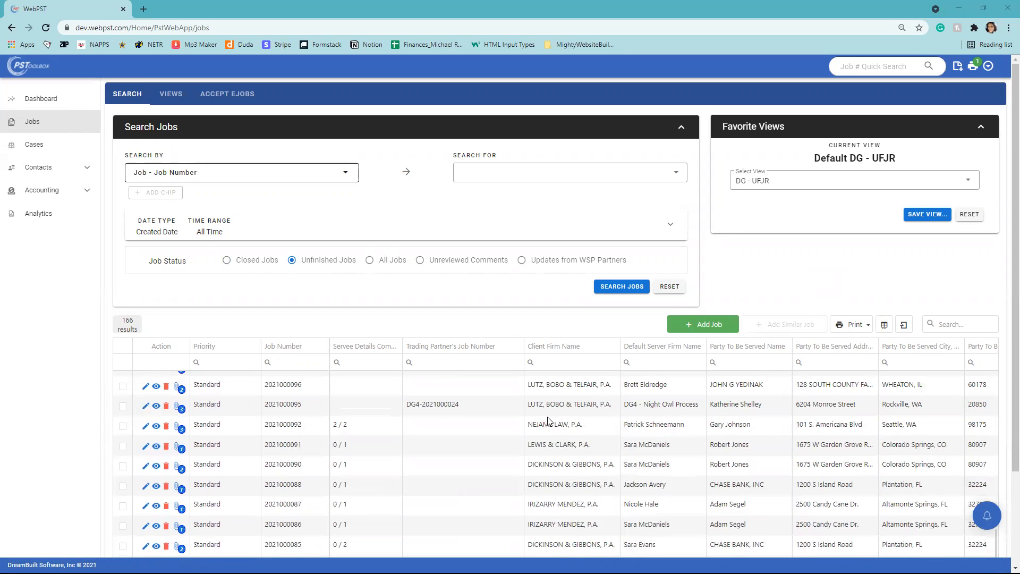
scroll(578, 461, "up", 1)
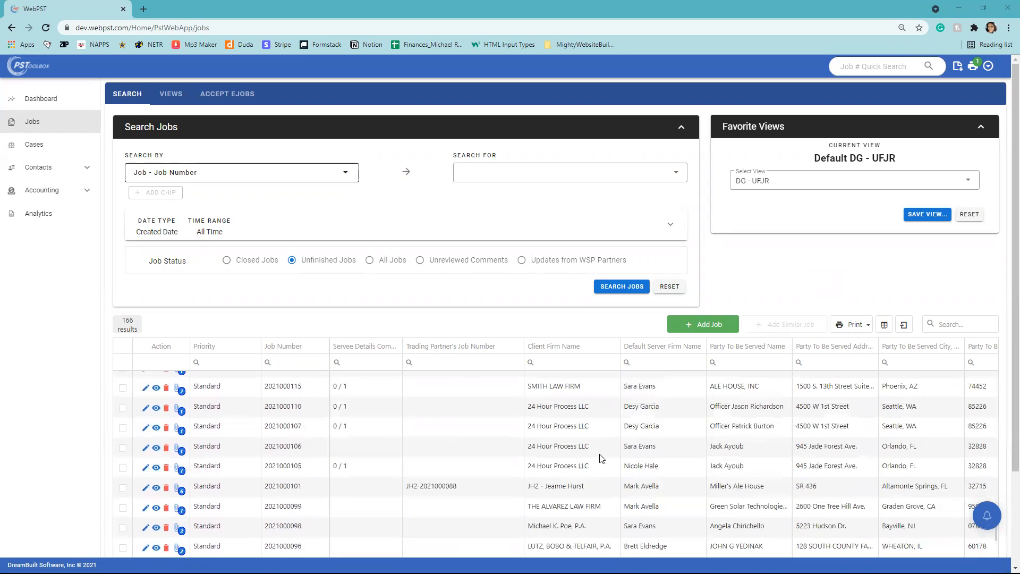
left_click(156, 449)
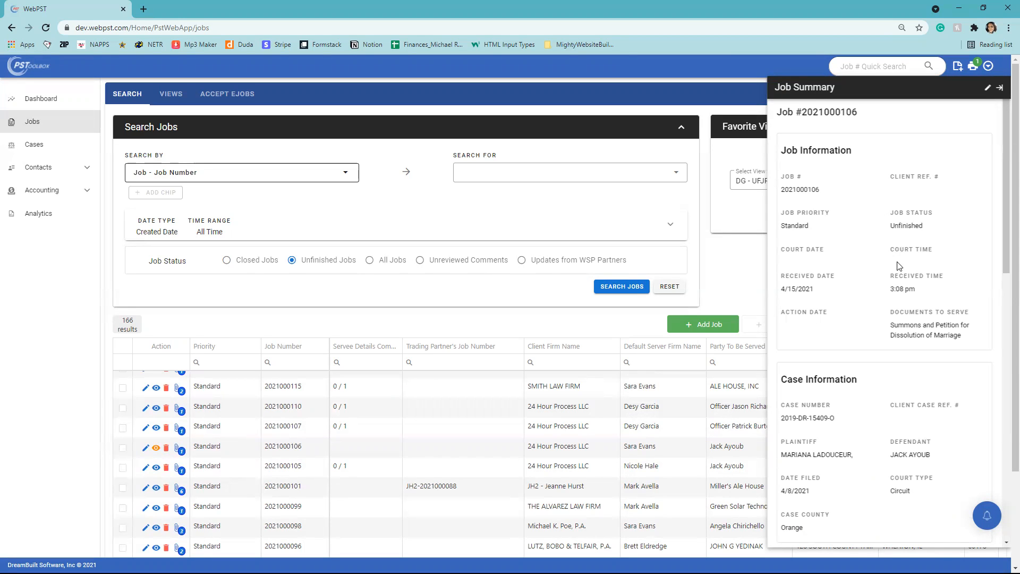
scroll(901, 268, "down", 3)
scroll(868, 335, "down", 2)
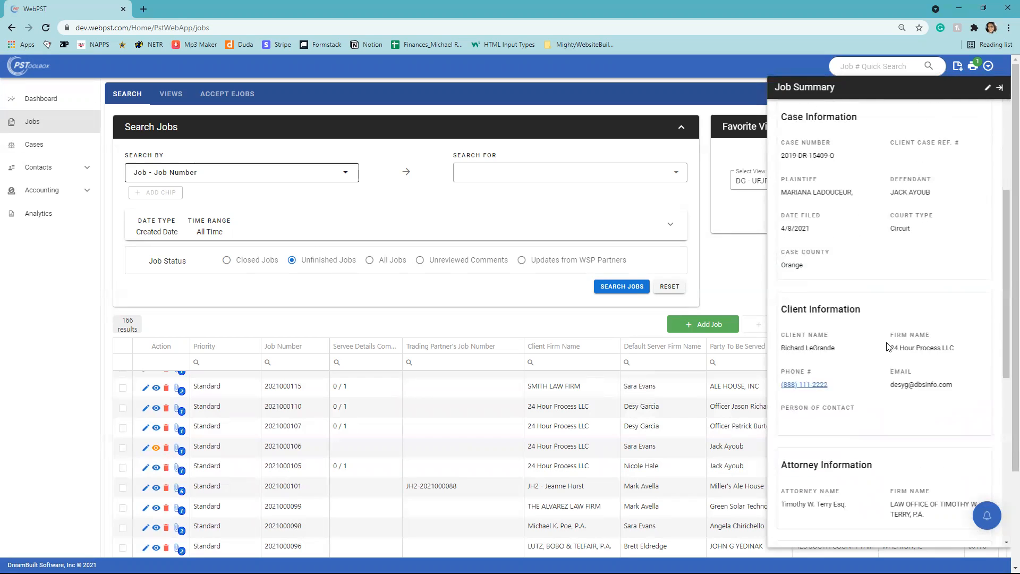
scroll(862, 339, "down", 3)
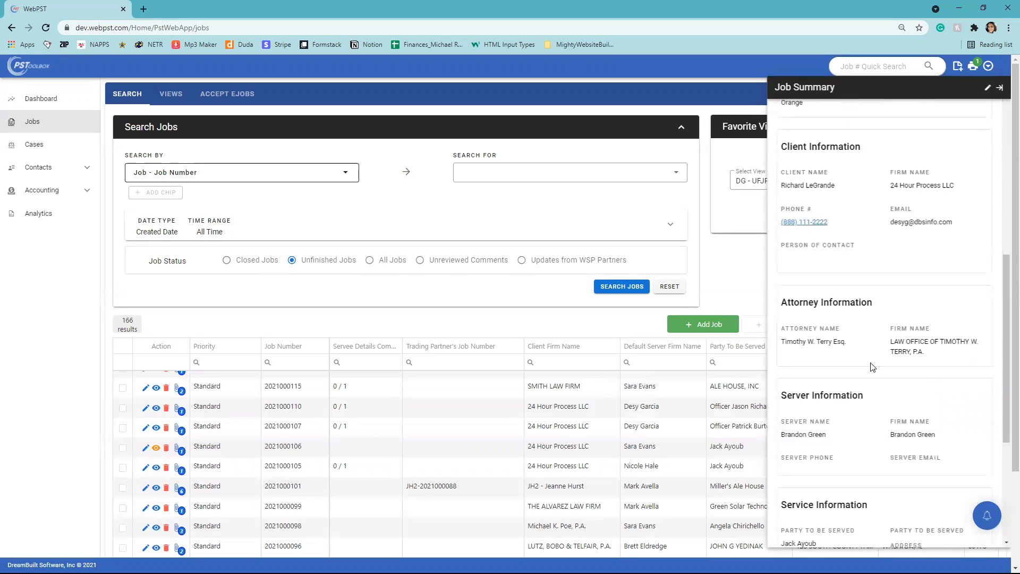
scroll(888, 396, "down", 3)
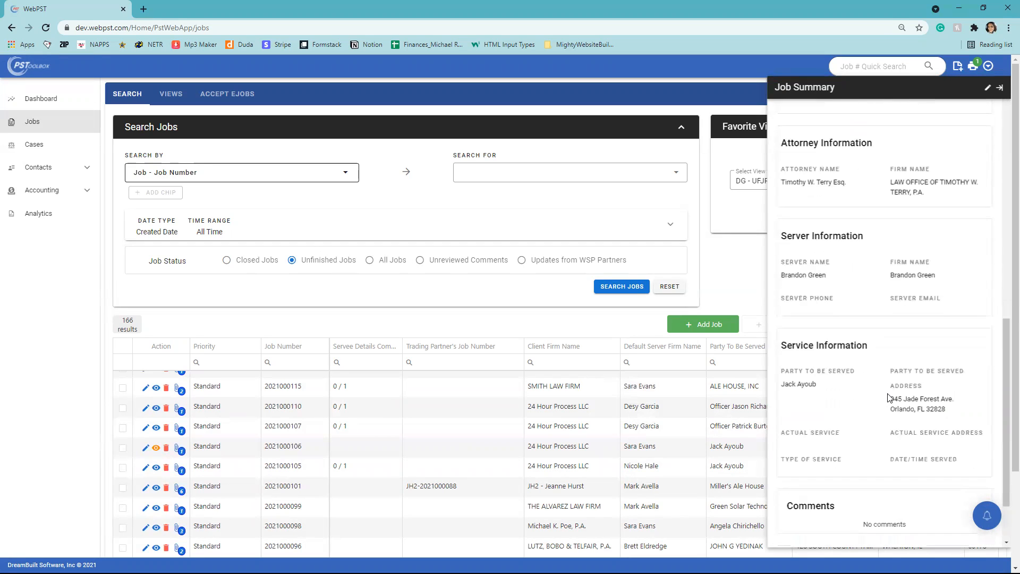
scroll(887, 451, "down", 2)
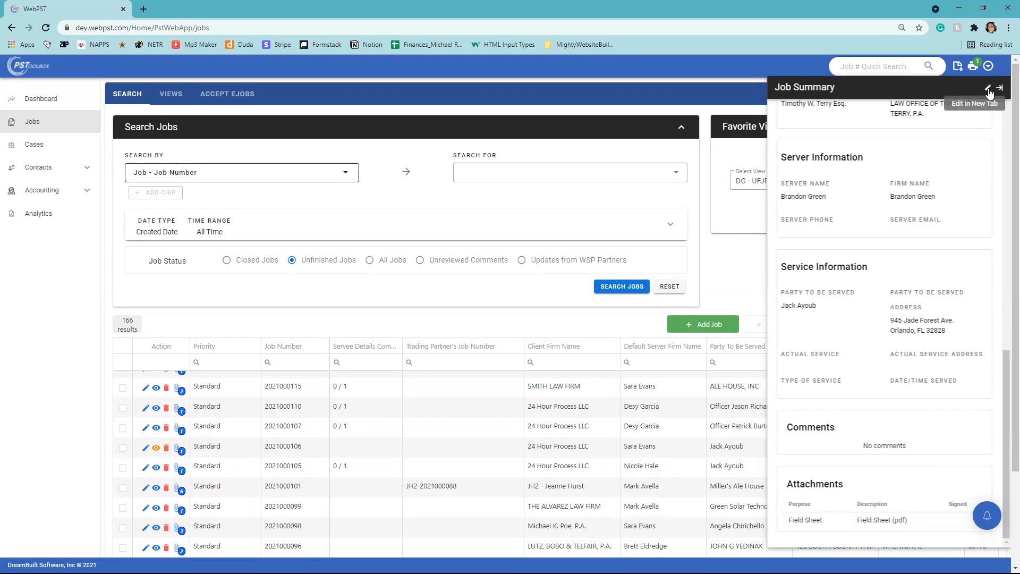
left_click(1000, 88)
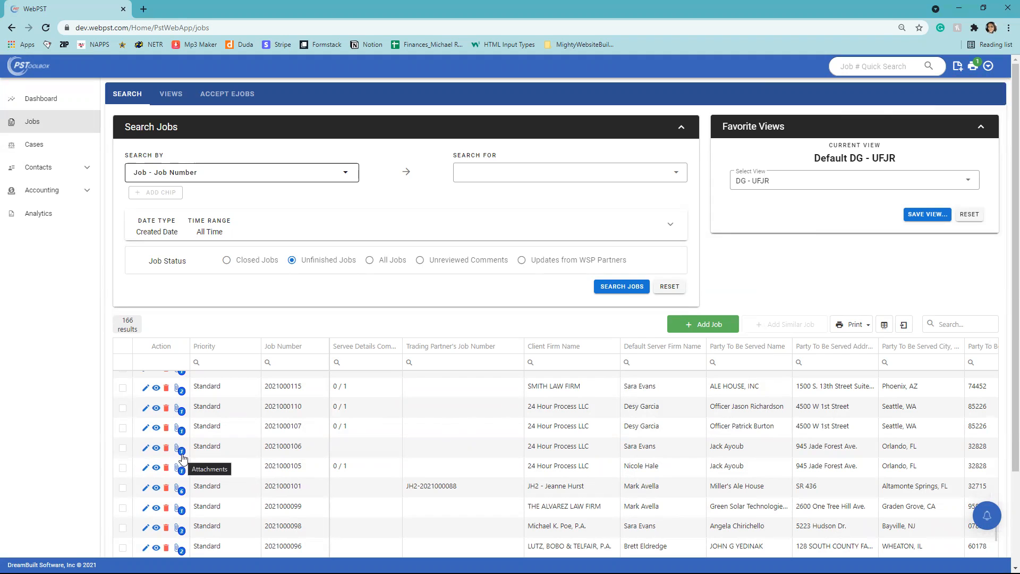
View the attachments list for the same 24 Hour Process LLC job and close it.
left_click(182, 455)
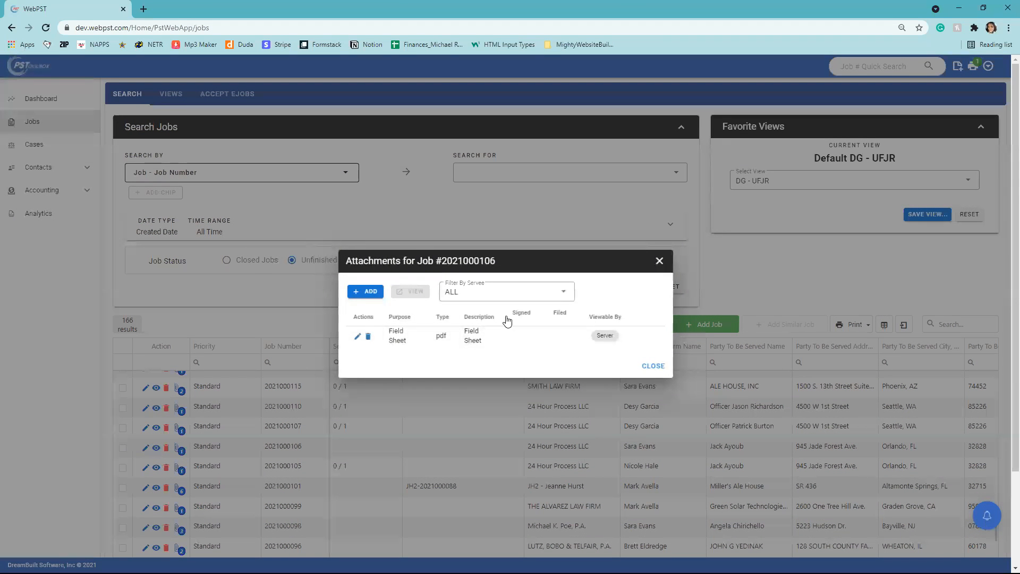
left_click(659, 261)
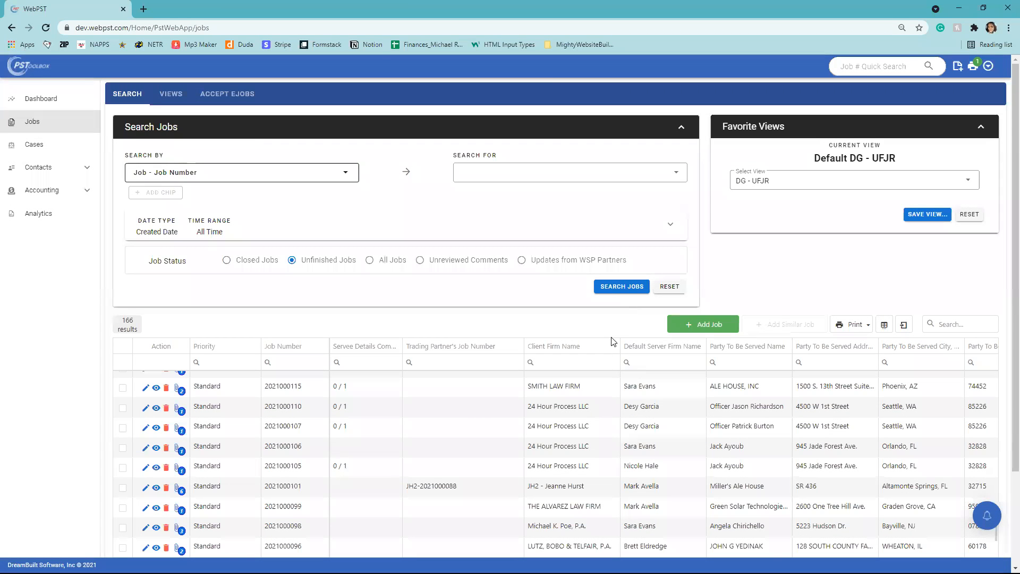
Open that job for editing and look over its job info, documents to serve, servee list and comments.
left_click(145, 448)
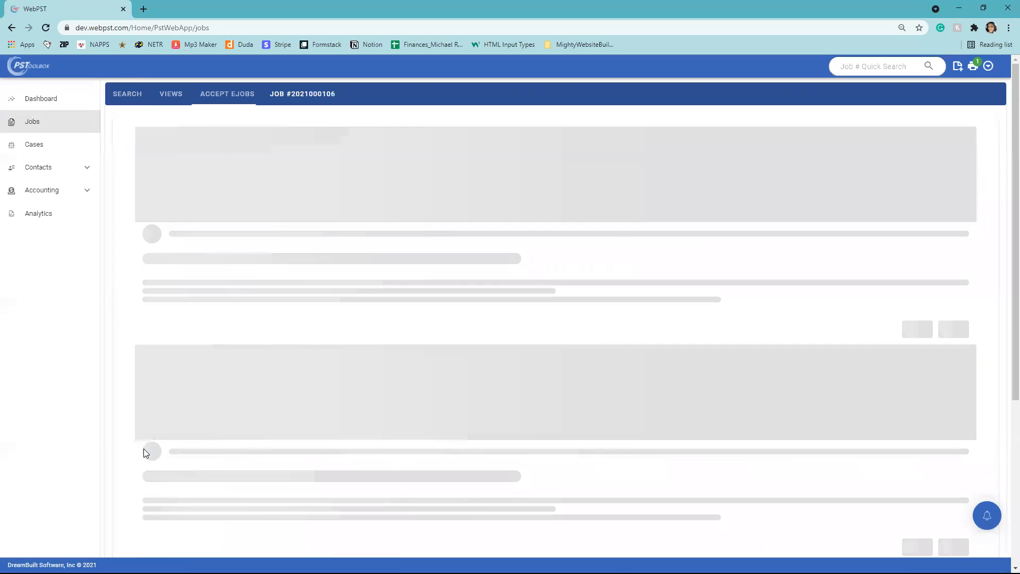
scroll(168, 427, "down", 3)
scroll(168, 427, "down", 4)
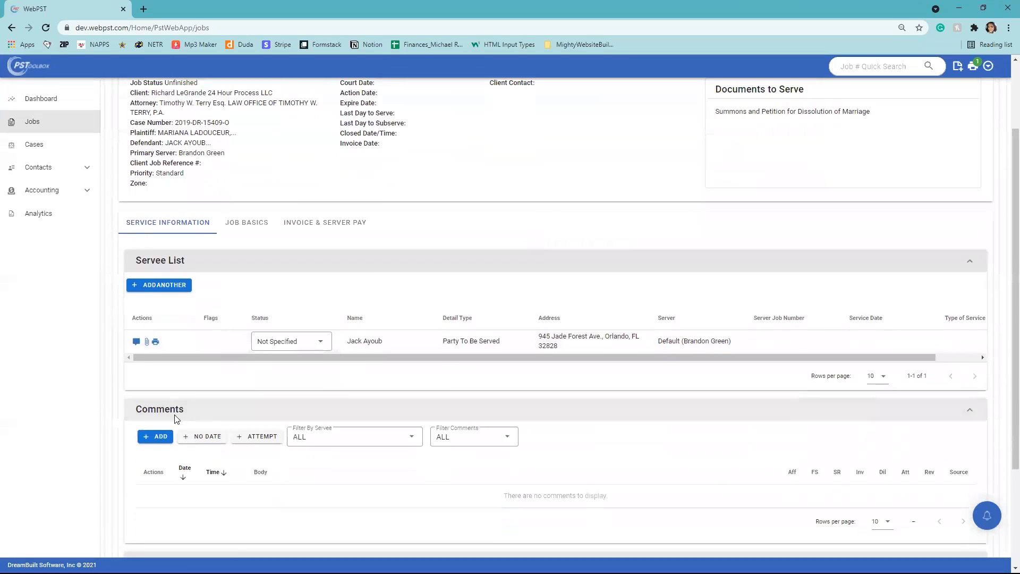
scroll(189, 412, "up", 5)
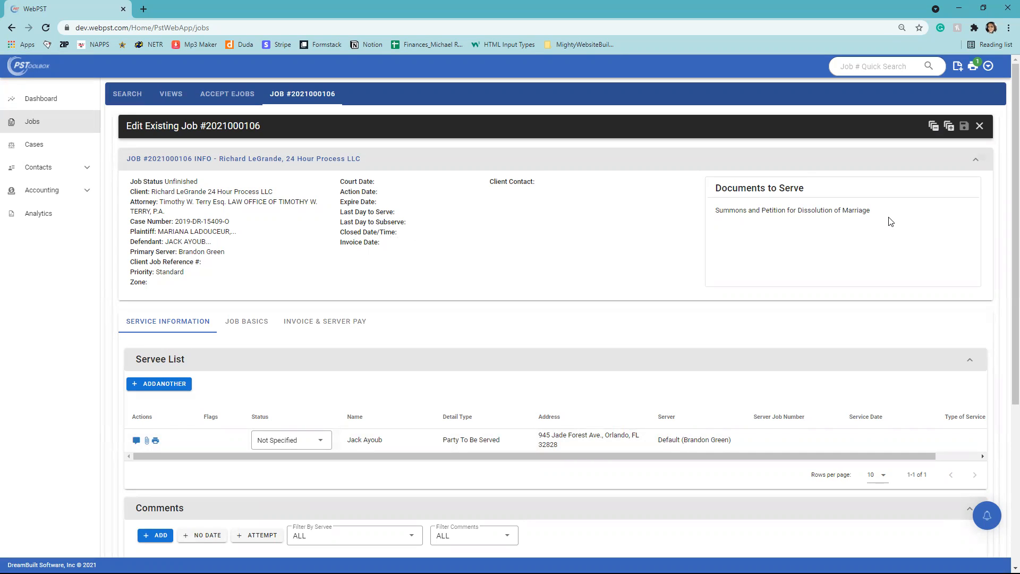
scroll(891, 221, "down", 2)
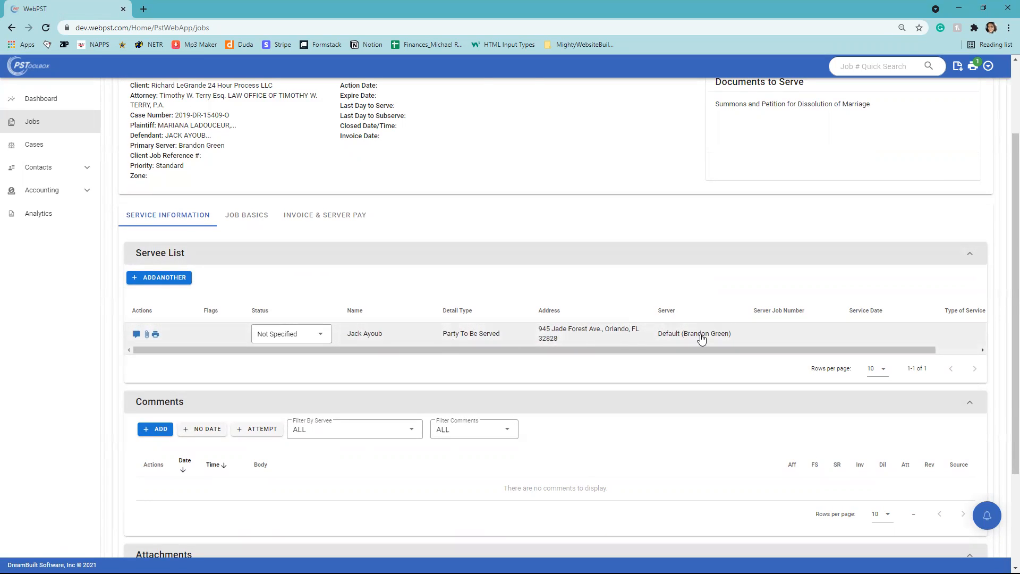
Open the Party To Be Served entry's details and examine its name, address, server, service and recipient fields.
left_click(424, 344)
scroll(428, 342, "down", 4)
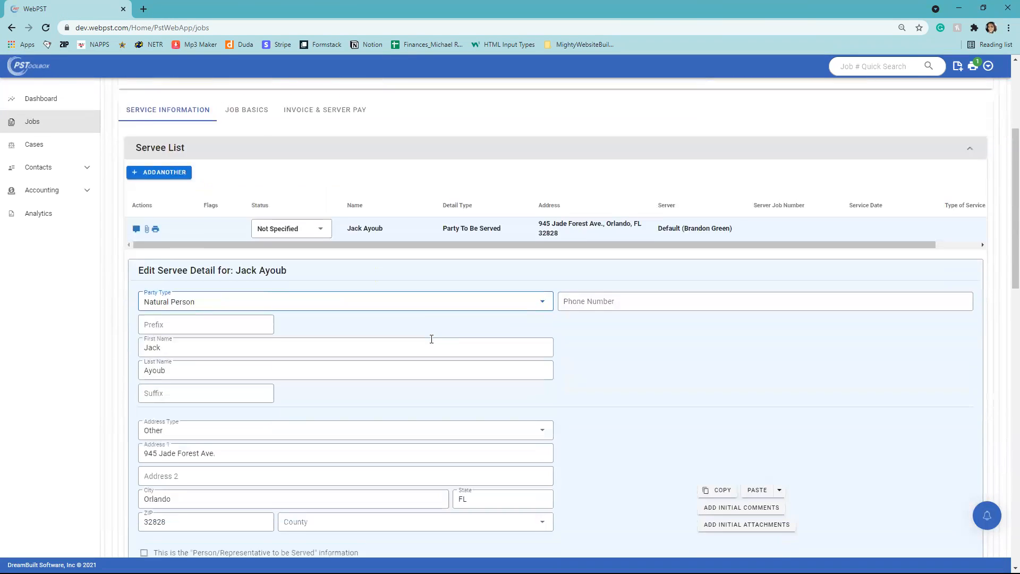
scroll(432, 339, "down", 2)
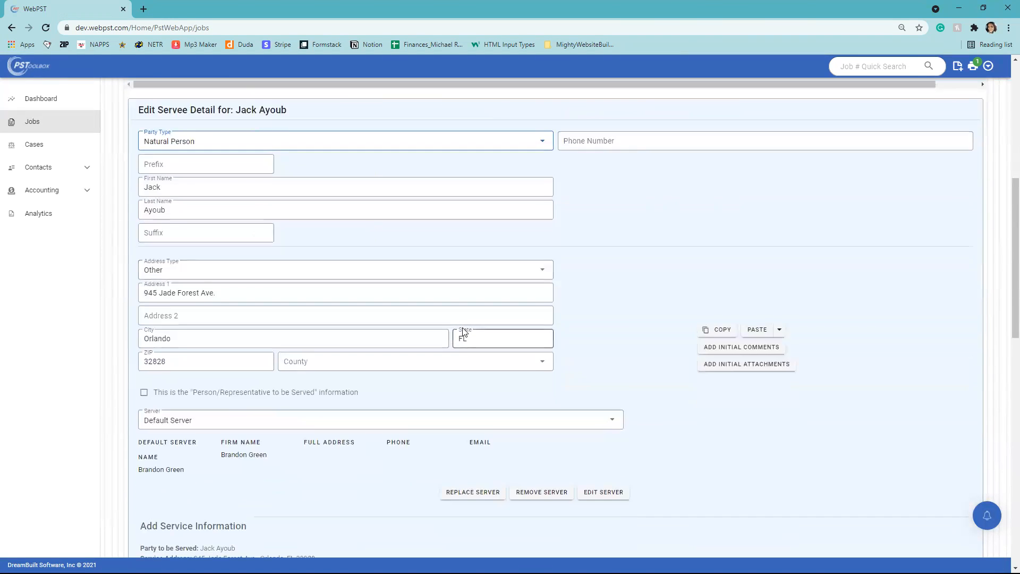
scroll(475, 330, "down", 7)
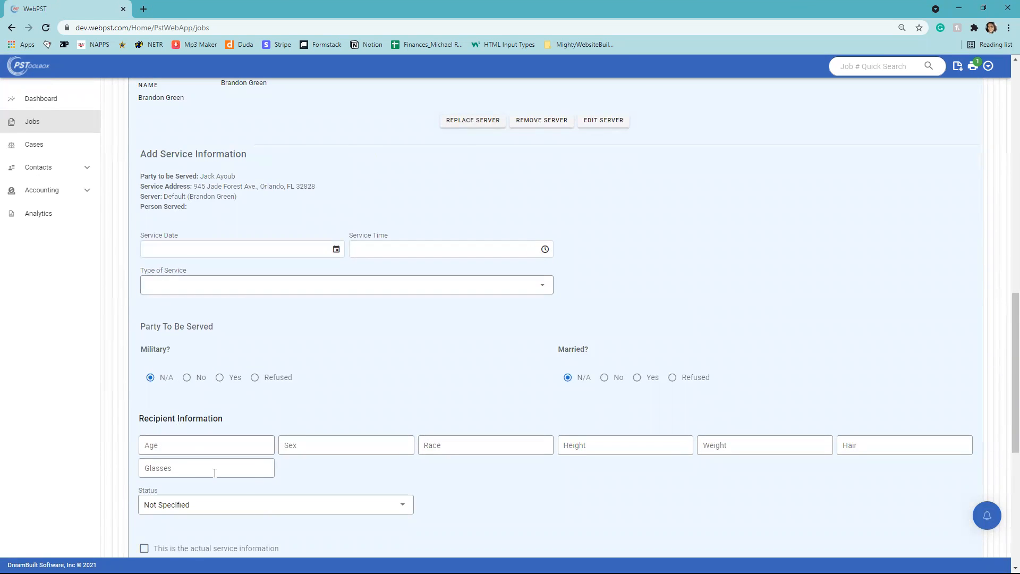
scroll(490, 495, "down", 2)
scroll(514, 474, "up", 3)
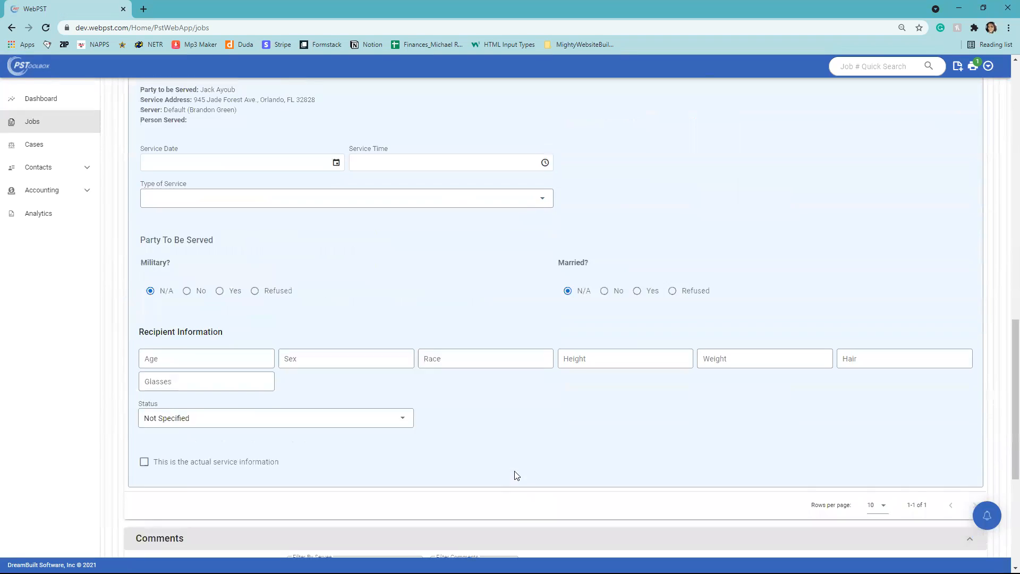
scroll(520, 481, "up", 6)
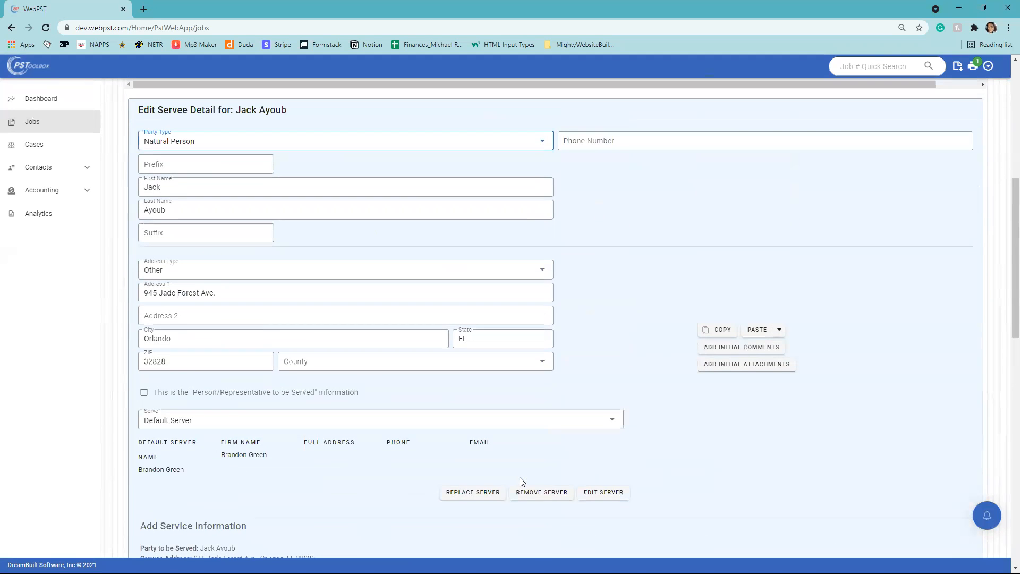
scroll(403, 383, "down", 7)
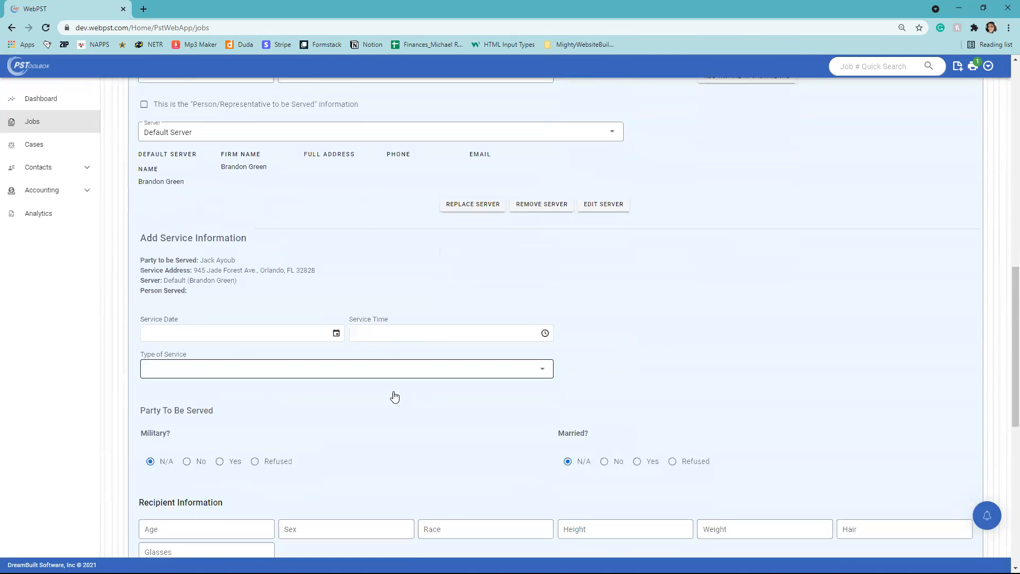
scroll(400, 397, "up", 9)
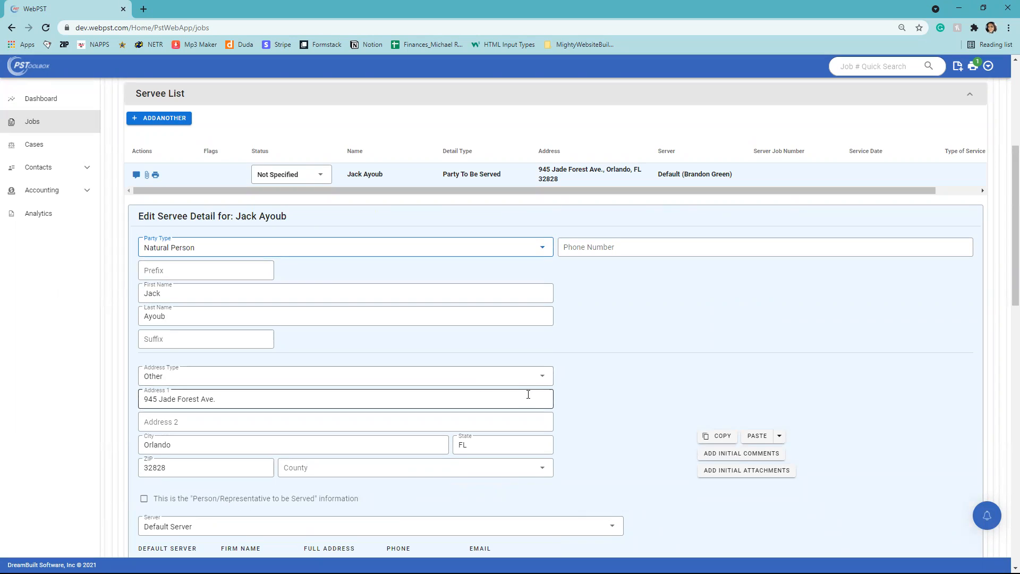
Copy the existing servee's details, add another servee to the job, and paste the copied details into it.
left_click(711, 444)
left_click(156, 120)
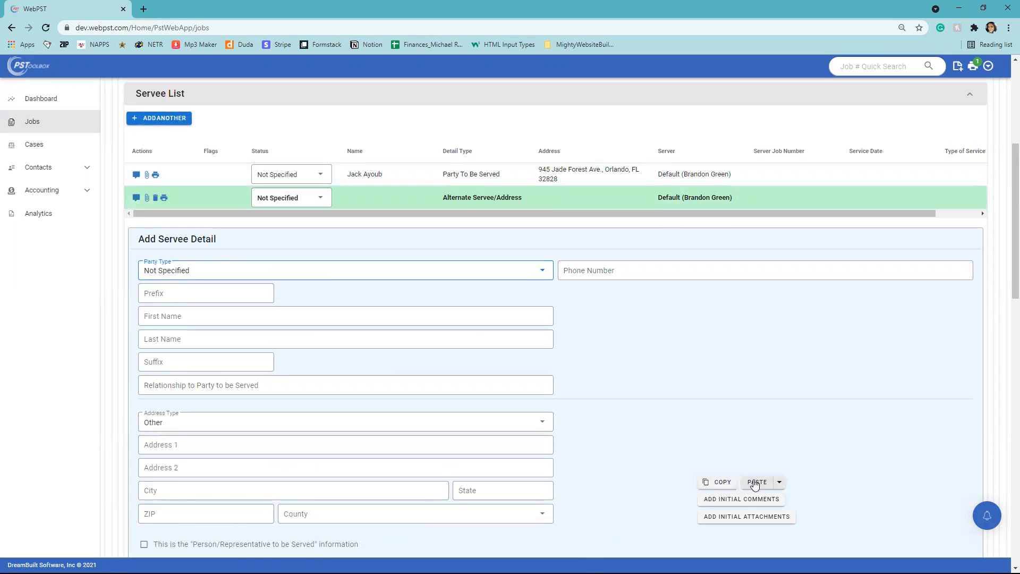
left_click(755, 483)
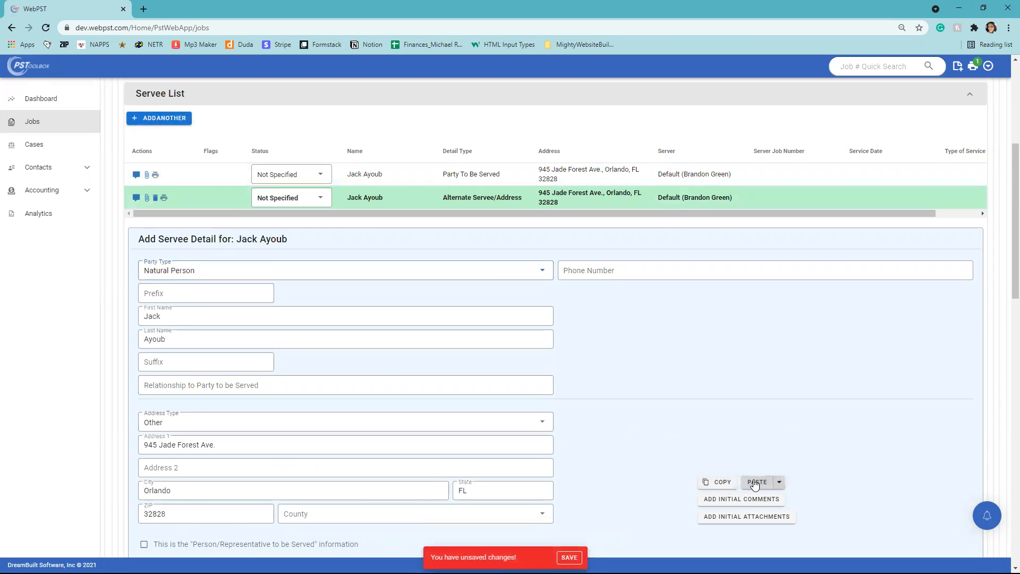
Replace the alternate servee's street address and ZIP code with the new ones, keeping the city and state.
triple_click(228, 444)
type("1")
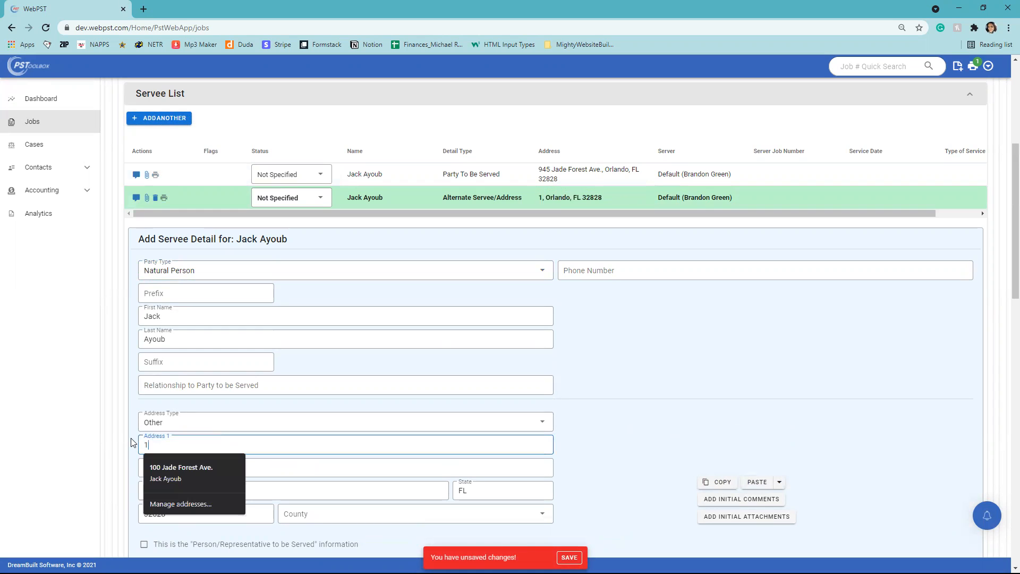
type("00 Main Street")
key("Tab")
key("Tab")
key("Tab")
key("Tab")
type("32835")
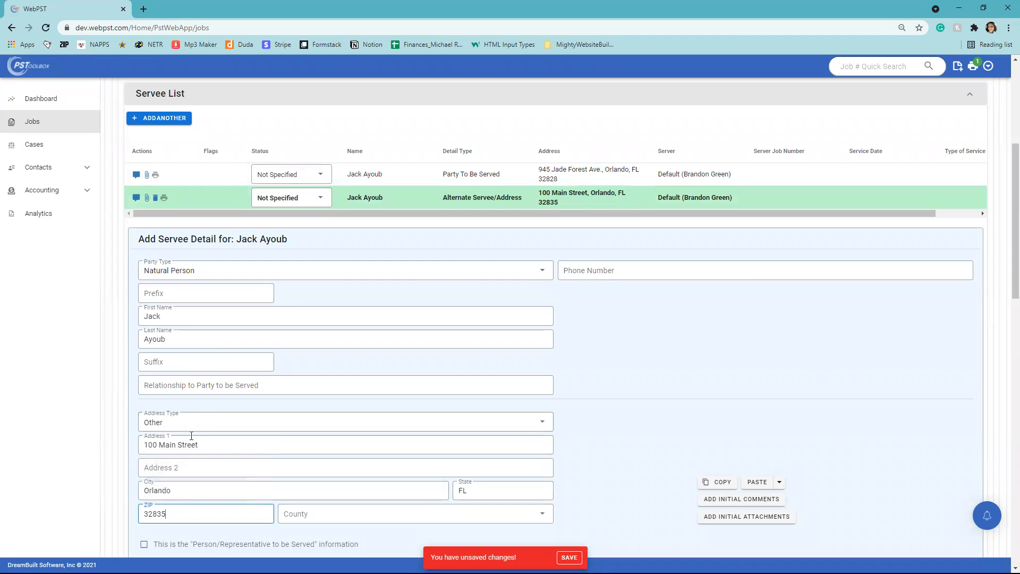
Assign the last listed server to the alternate servee, mark that server as the default, and save the job.
scroll(208, 442, "down", 1)
scroll(235, 438, "down", 1)
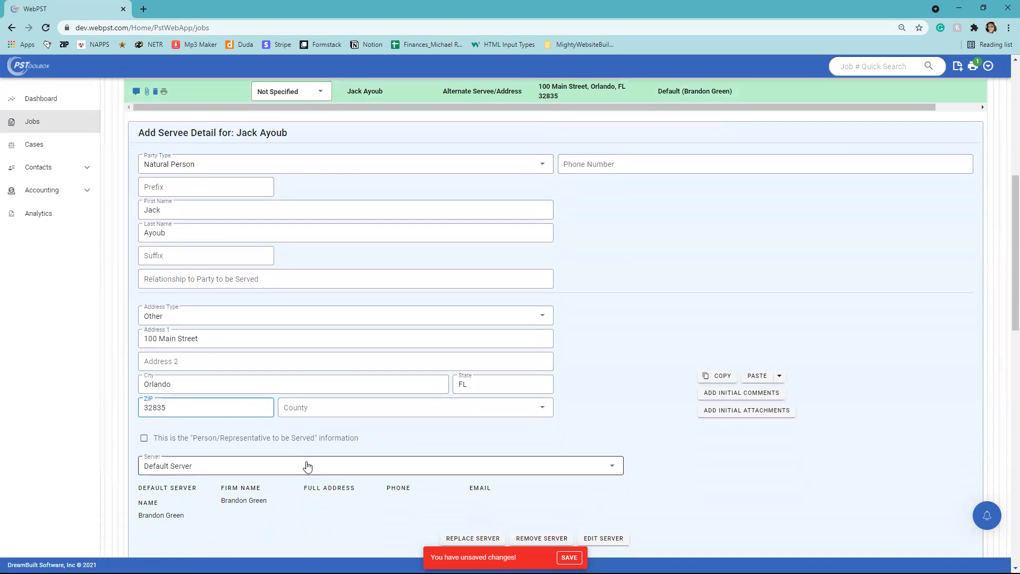
left_click(328, 472)
scroll(326, 468, "down", 1)
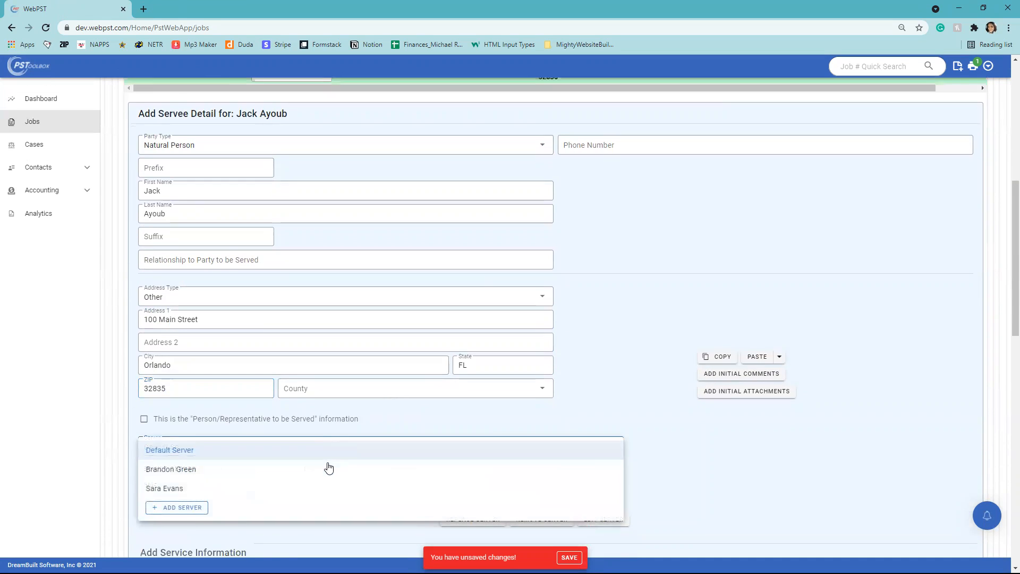
left_click(183, 456)
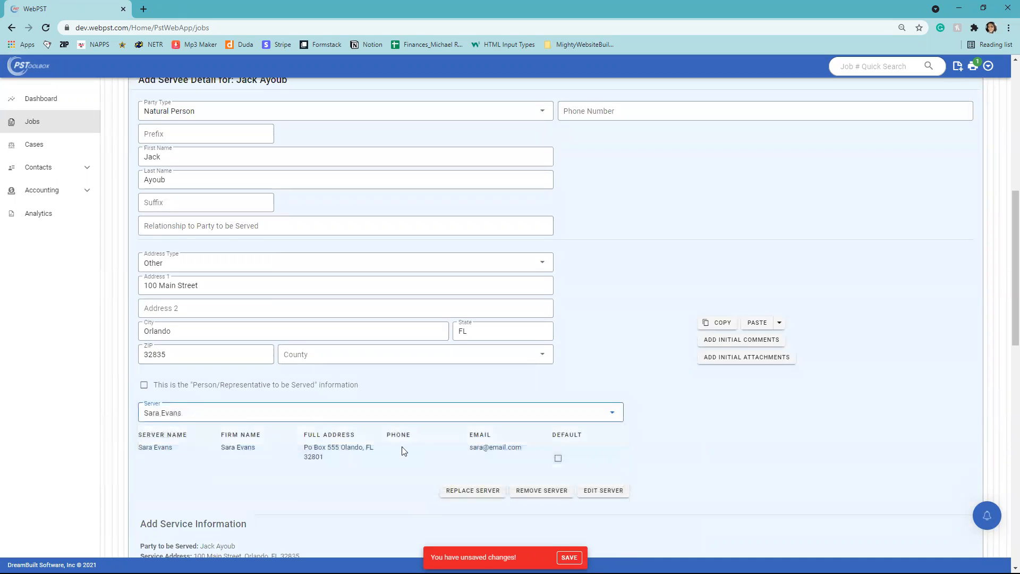
left_click(559, 460)
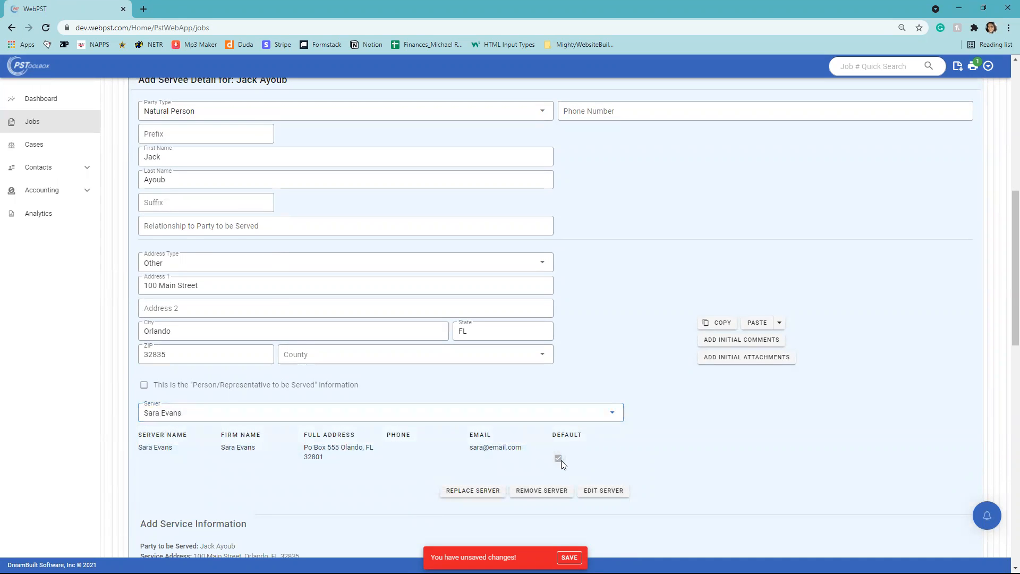
left_click(570, 558)
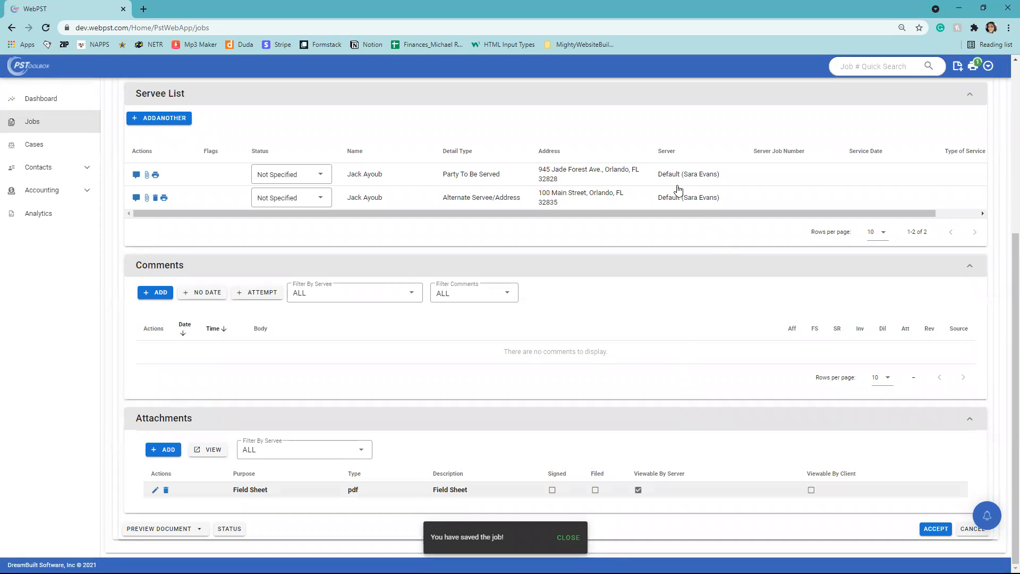
Set the Party To Be Served entry's status to Bad Address and the Alternate Servee/Address entry's status to Attempting.
scroll(319, 197, "up", 3)
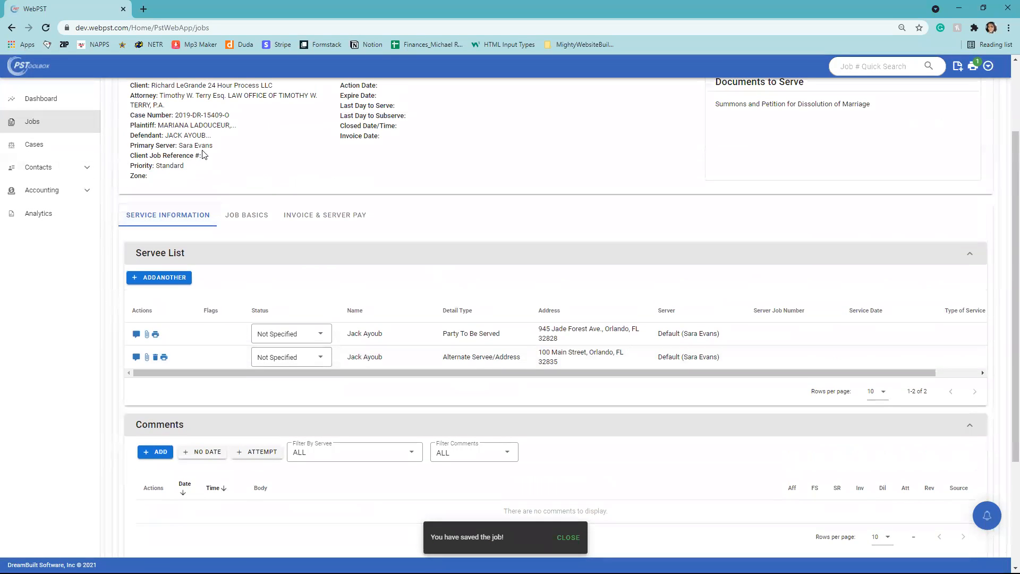
scroll(407, 358, "down", 1)
scroll(402, 353, "down", 1)
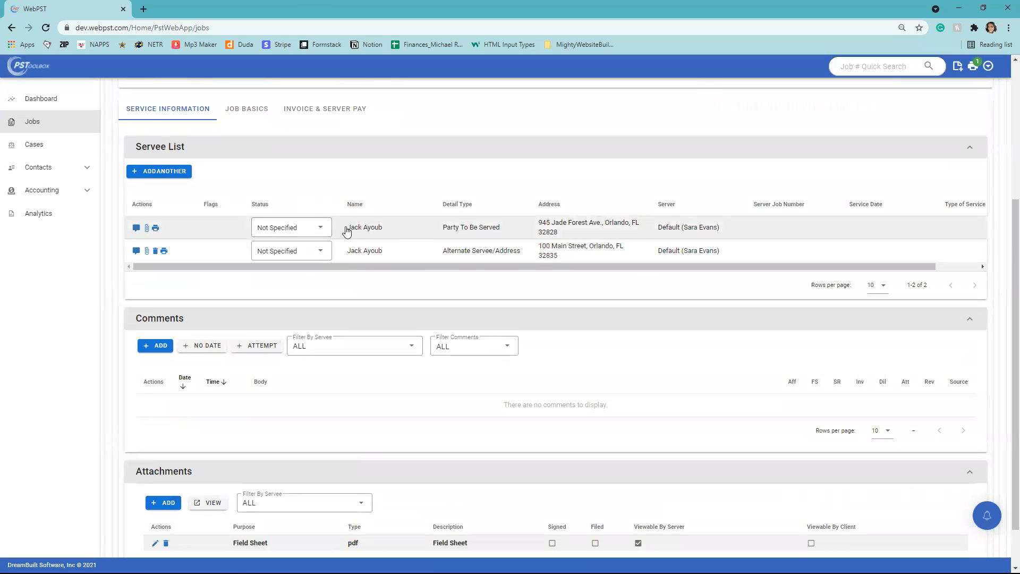
left_click(326, 231)
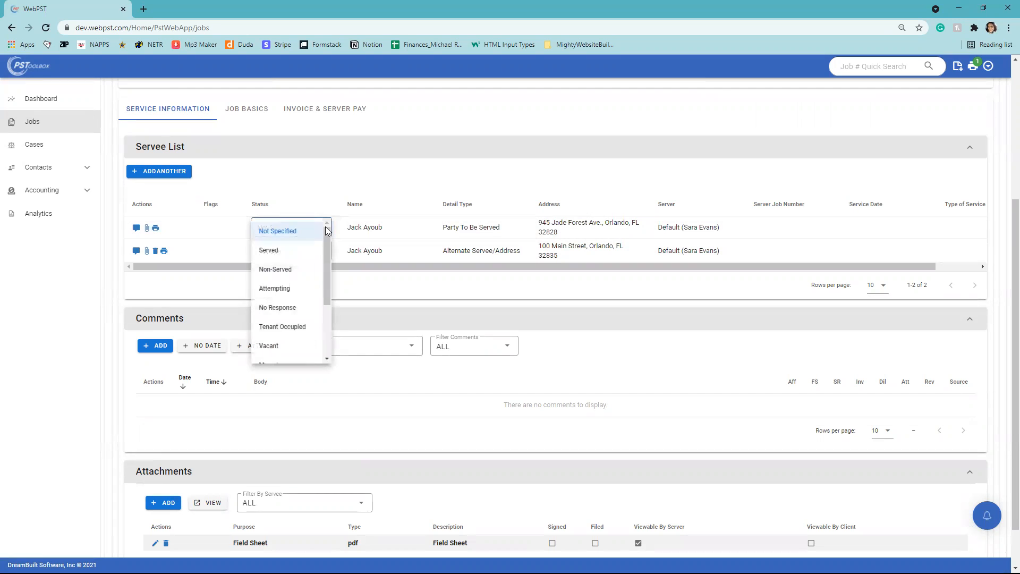
left_click(296, 269)
left_click(320, 230)
scroll(284, 291, "down", 2)
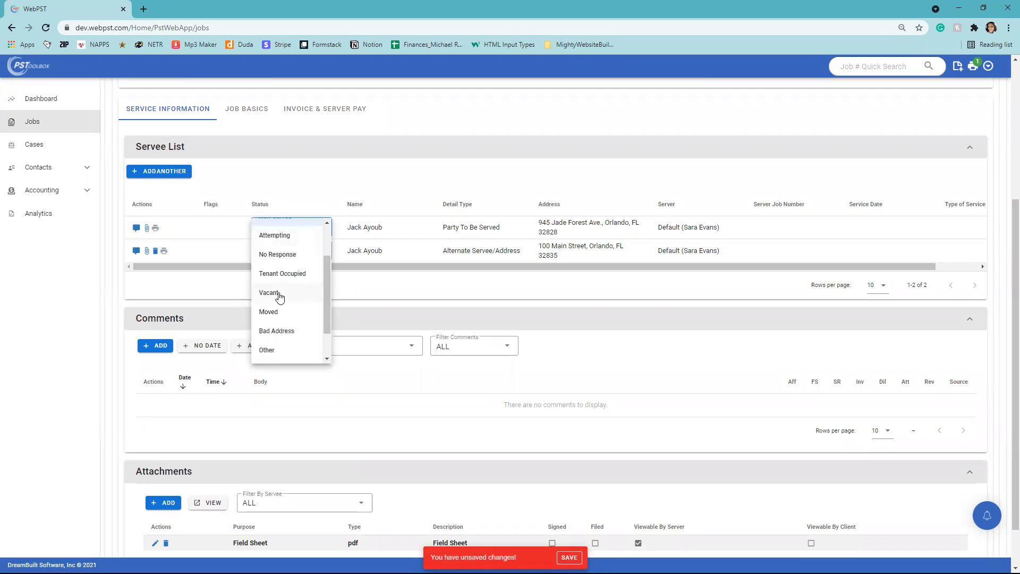
left_click(296, 332)
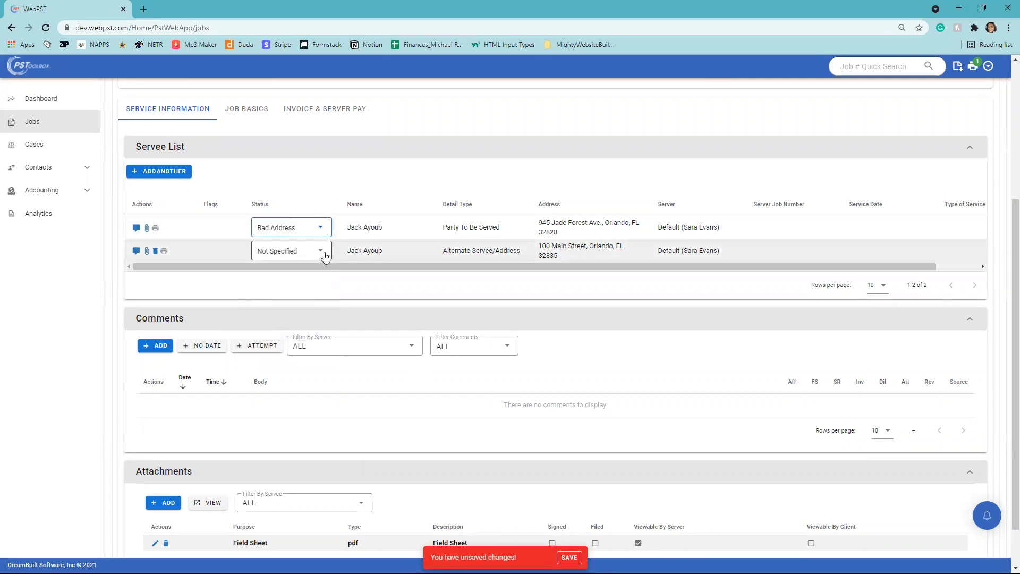
left_click(322, 253)
left_click(280, 314)
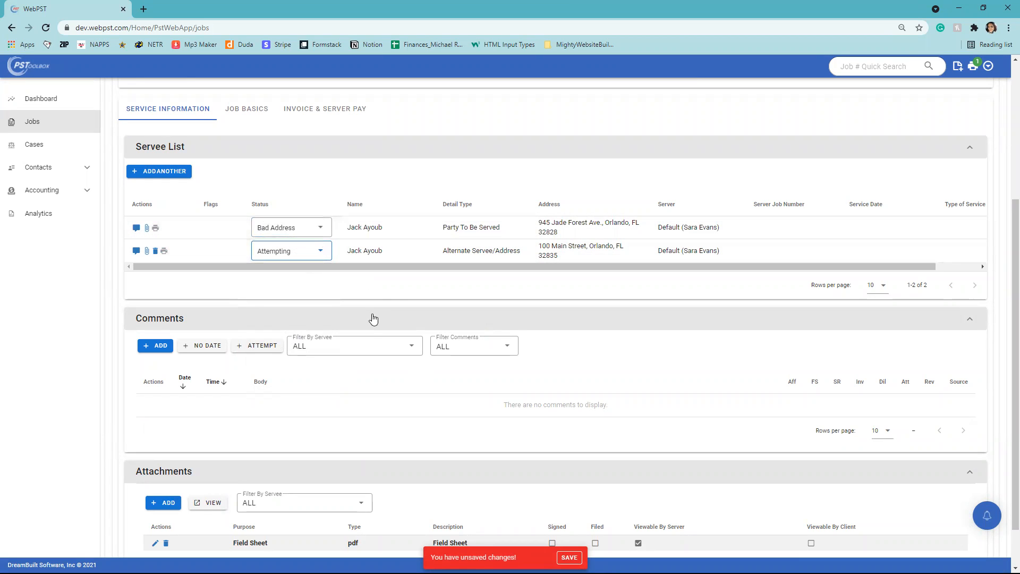
Examine the new comment forms for a dated comment, an undated comment and an attempt, cancelling each one.
scroll(365, 322, "down", 1)
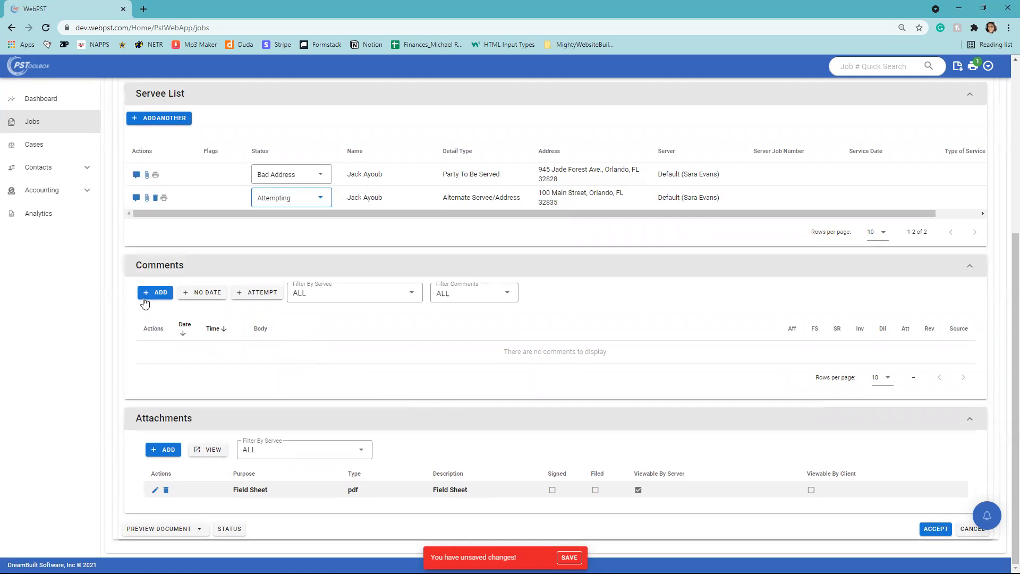
left_click(158, 293)
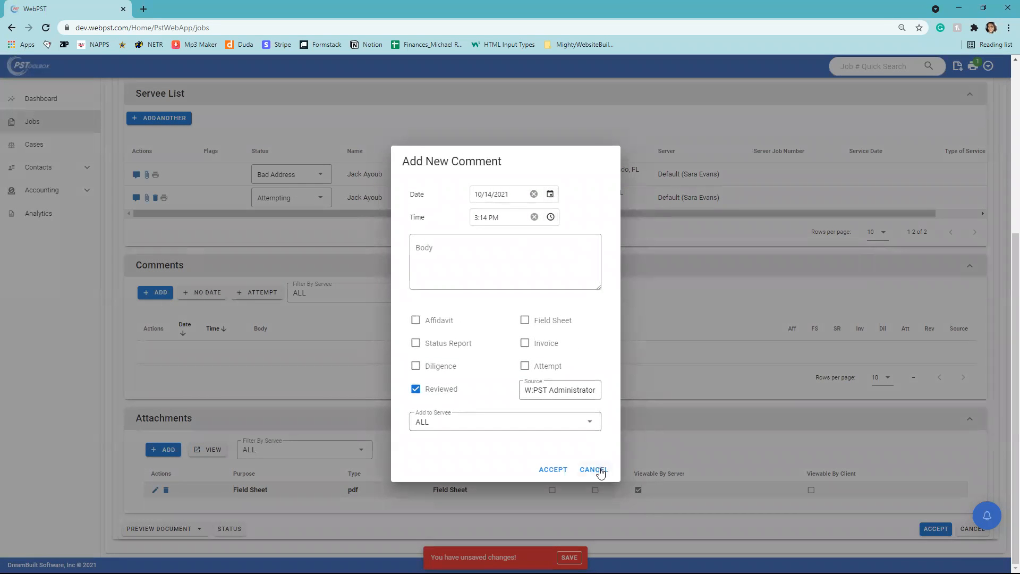
left_click(596, 470)
left_click(208, 296)
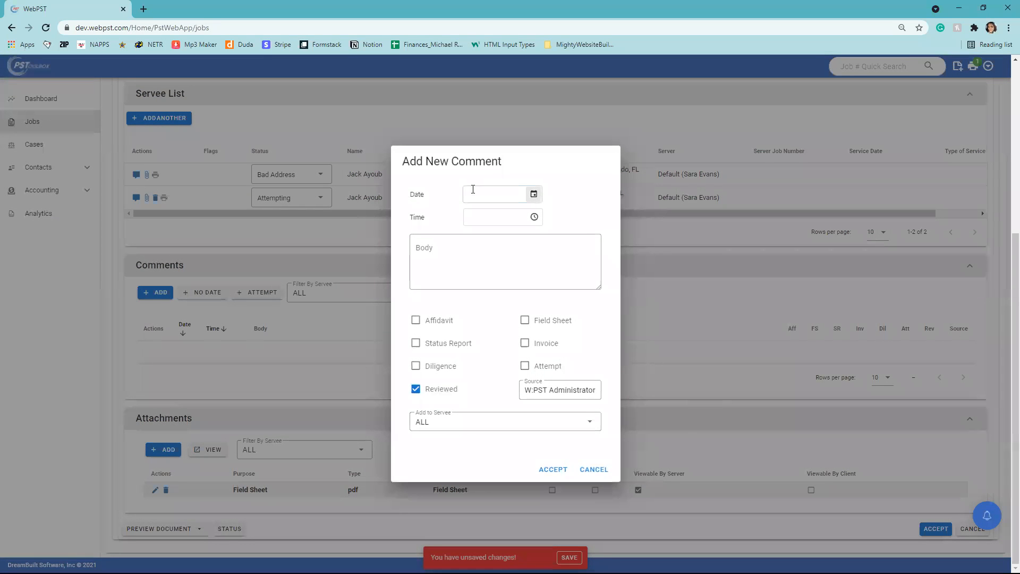
left_click(584, 469)
left_click(265, 293)
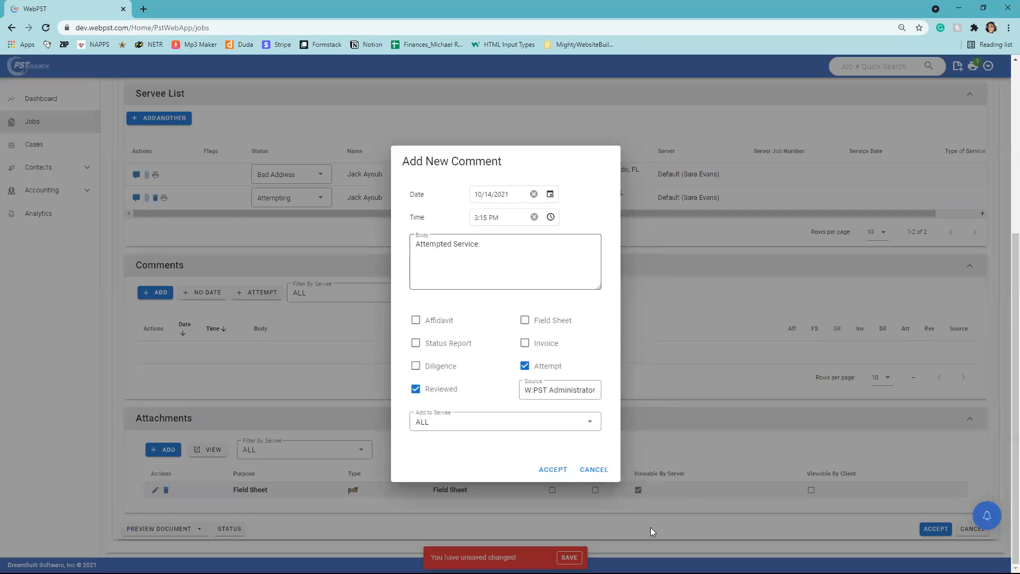
left_click(594, 470)
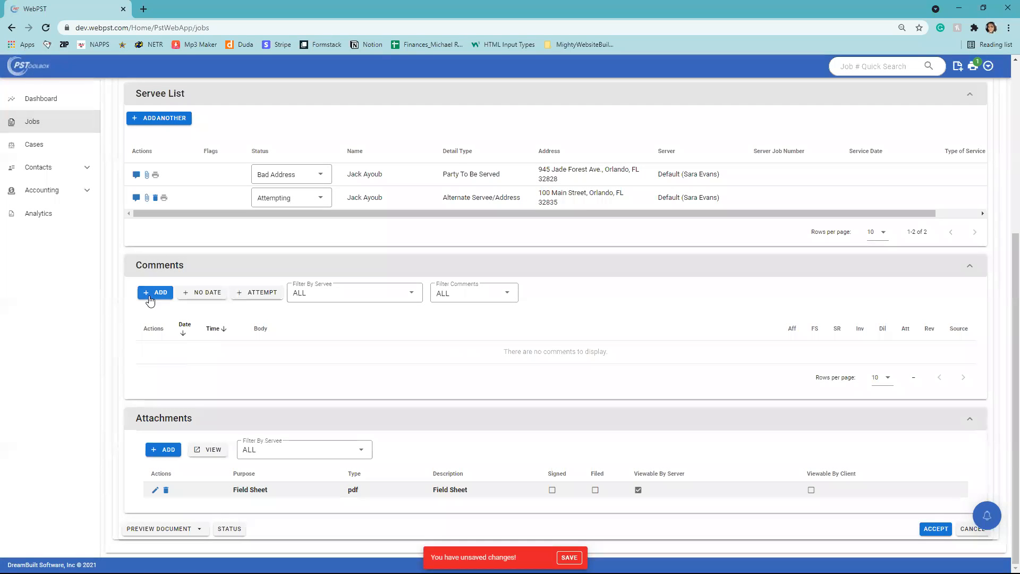
Add a comment for all servees reading "Client called and said to place this job on hold for 2 days.".
left_click(151, 298)
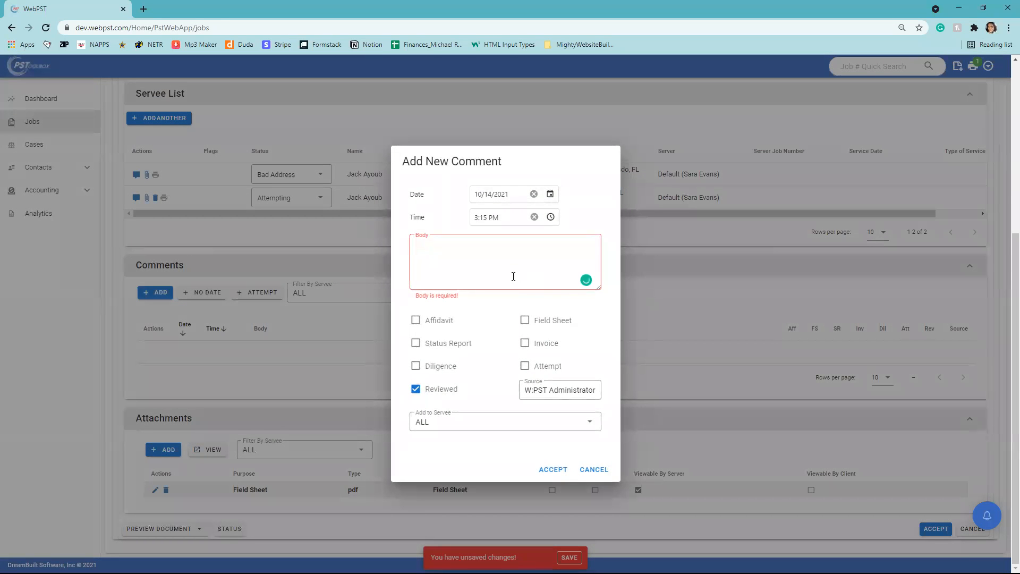
type("Client cal")
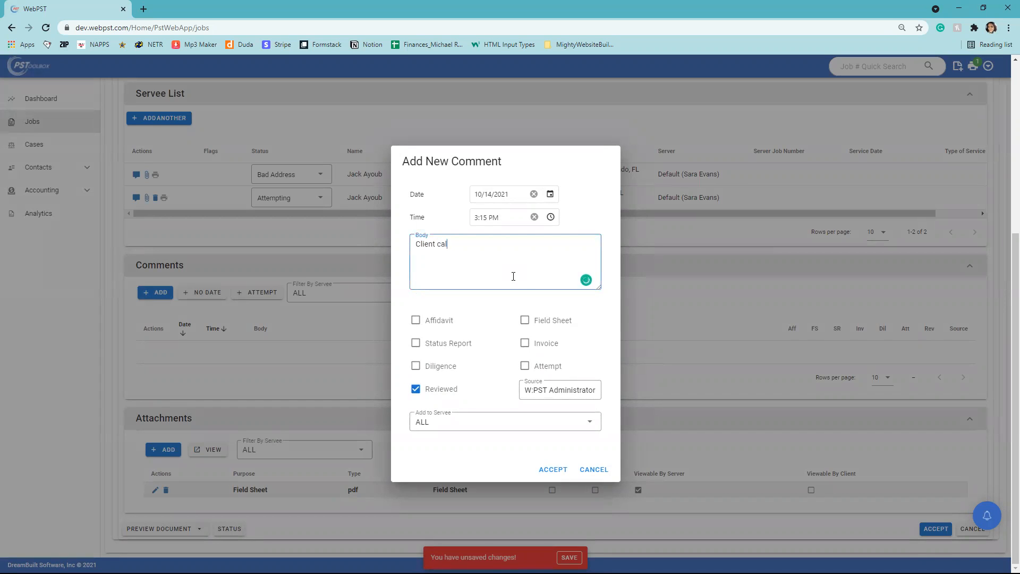
type("led and said to place this job on hold for 2 days.")
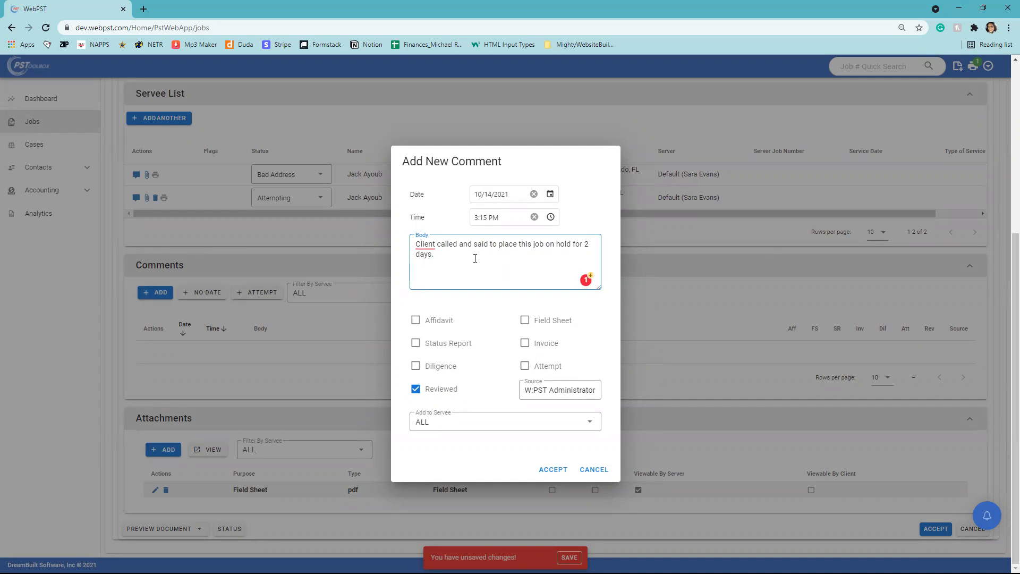
left_click(554, 469)
Try switching the new comment's Aff, FS, SR, Inv and Dil flags on and off in the comments list.
left_click(781, 352)
left_click(805, 353)
left_click(828, 352)
left_click(853, 353)
left_click(755, 353)
left_click(780, 352)
left_click(804, 352)
left_click(828, 353)
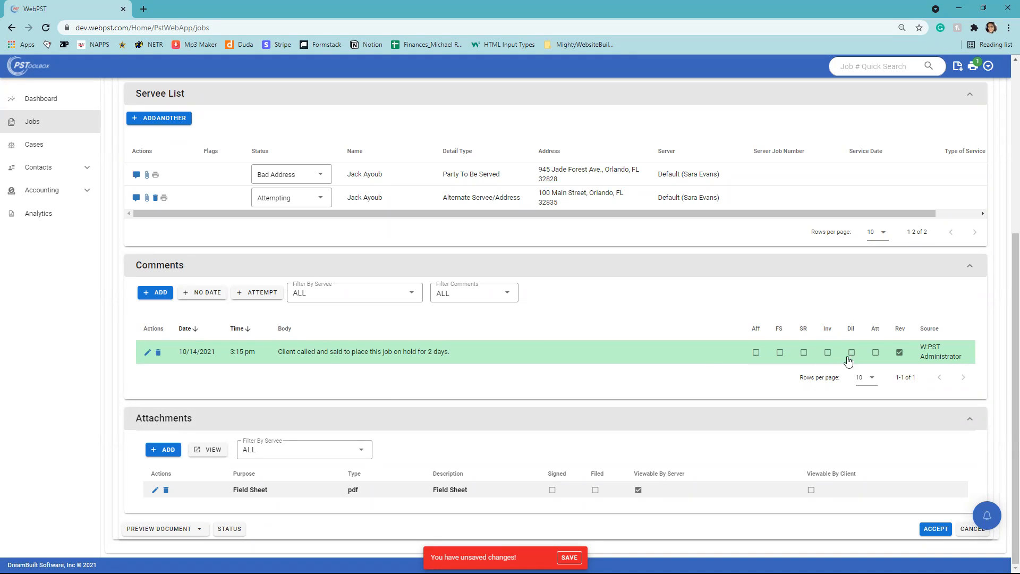
Append "test" to the comment's body directly in the list, and open and accept the comment's full edit form.
double_click(319, 354)
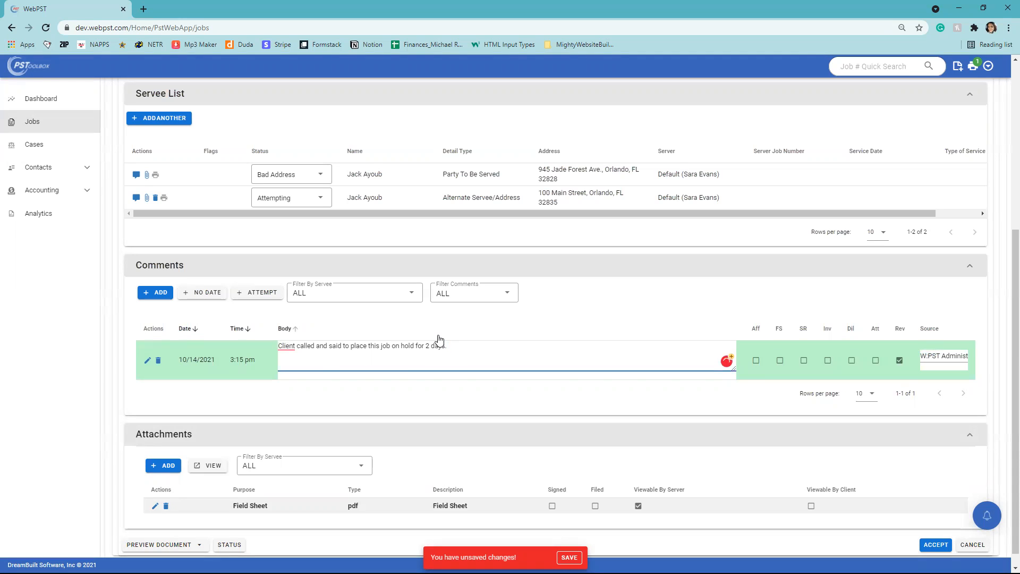
left_click(439, 339)
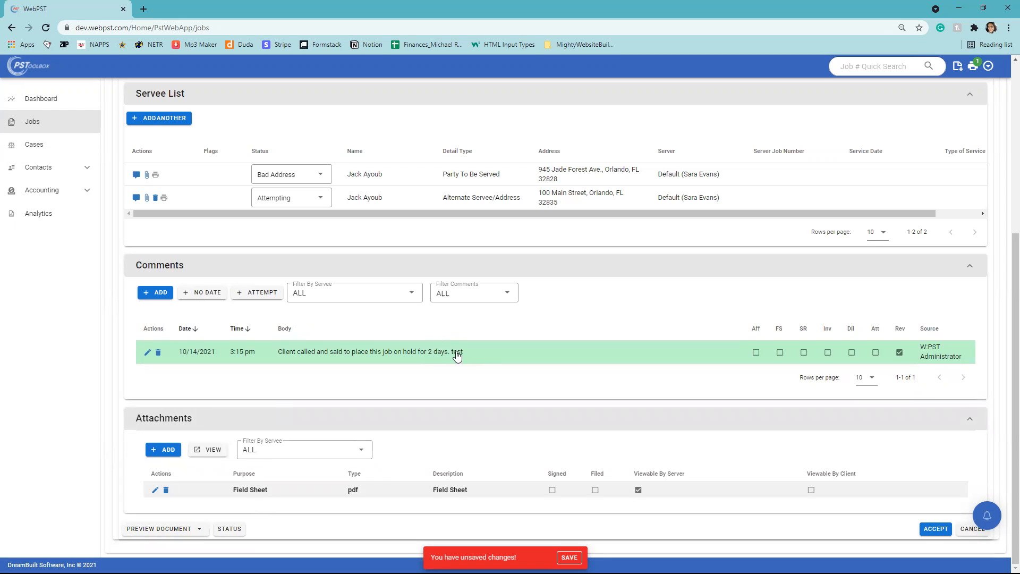
left_click(148, 353)
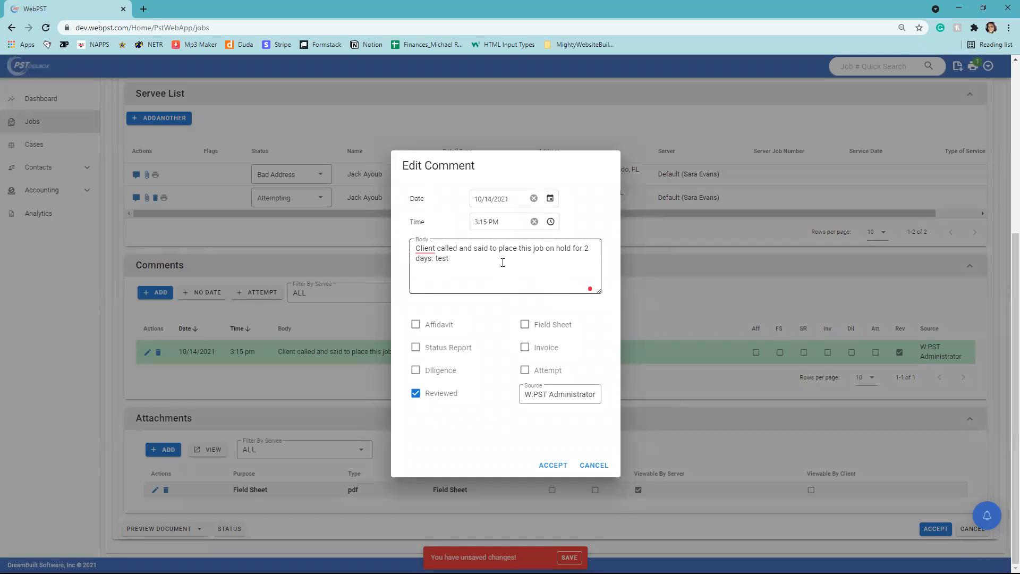
left_click(563, 466)
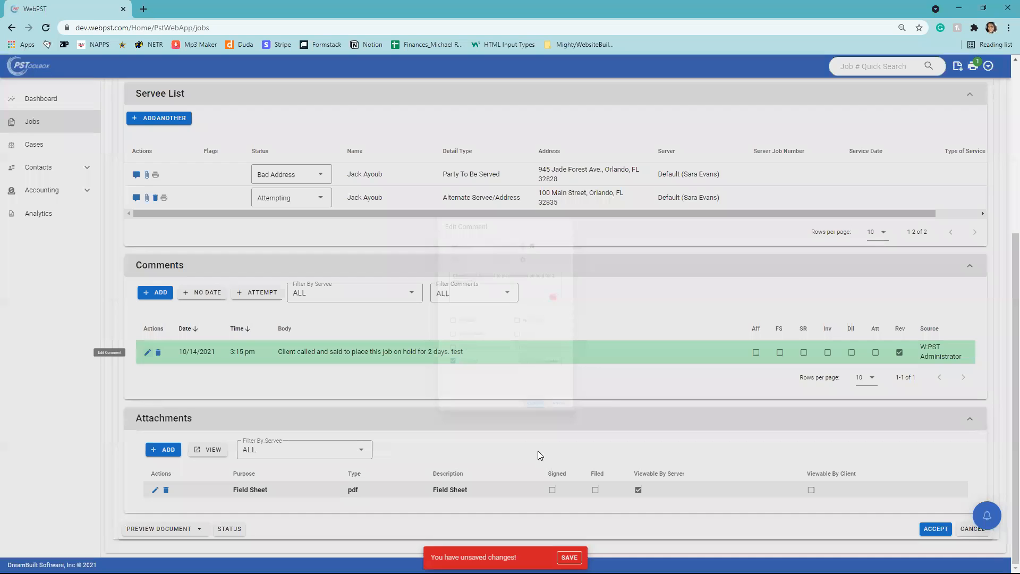
Delete the hold comment from the job and confirm its removal.
left_click(158, 353)
left_click(516, 343)
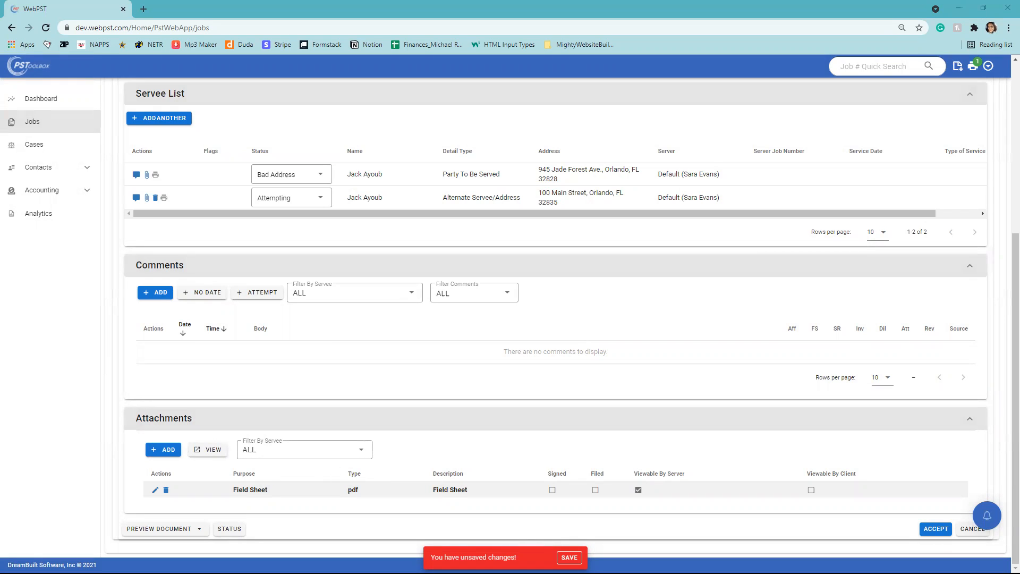
Upload the Summon and Complaint PDF as a new attachment and replace its description with "Summons 1".
left_click_drag(80, 263, 346, 496)
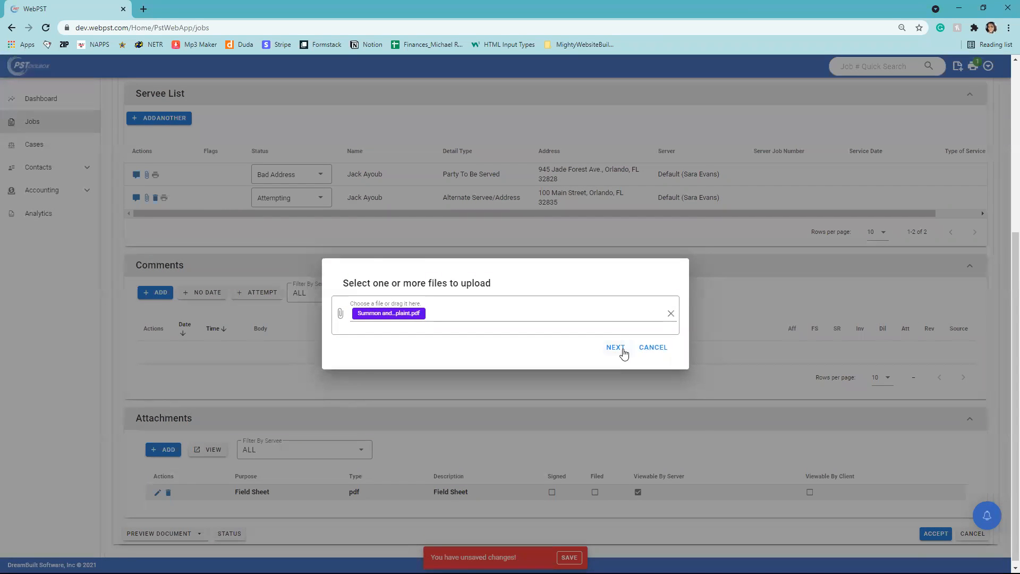
left_click(621, 348)
left_click(448, 247)
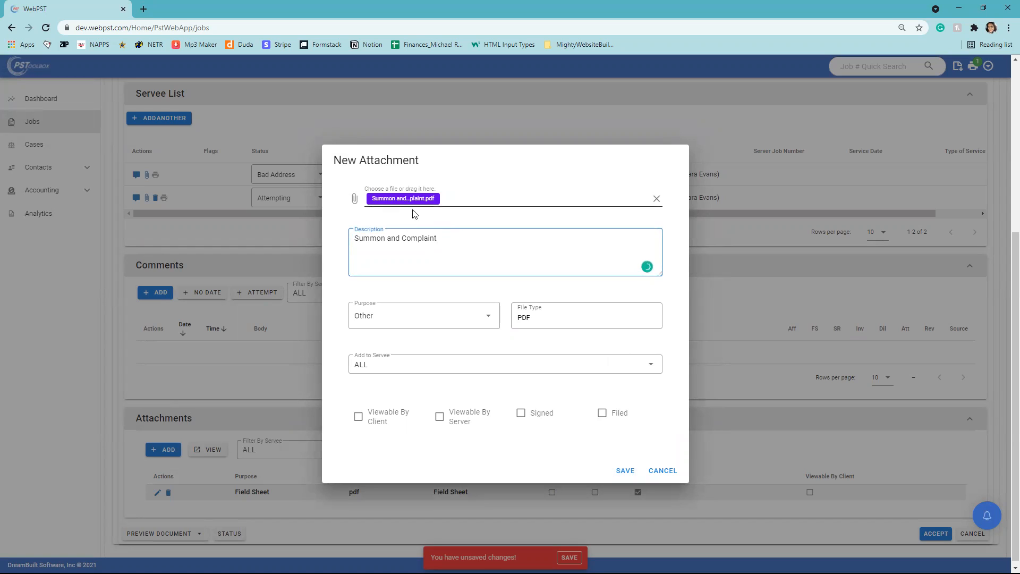
left_click_drag(445, 236, 343, 232)
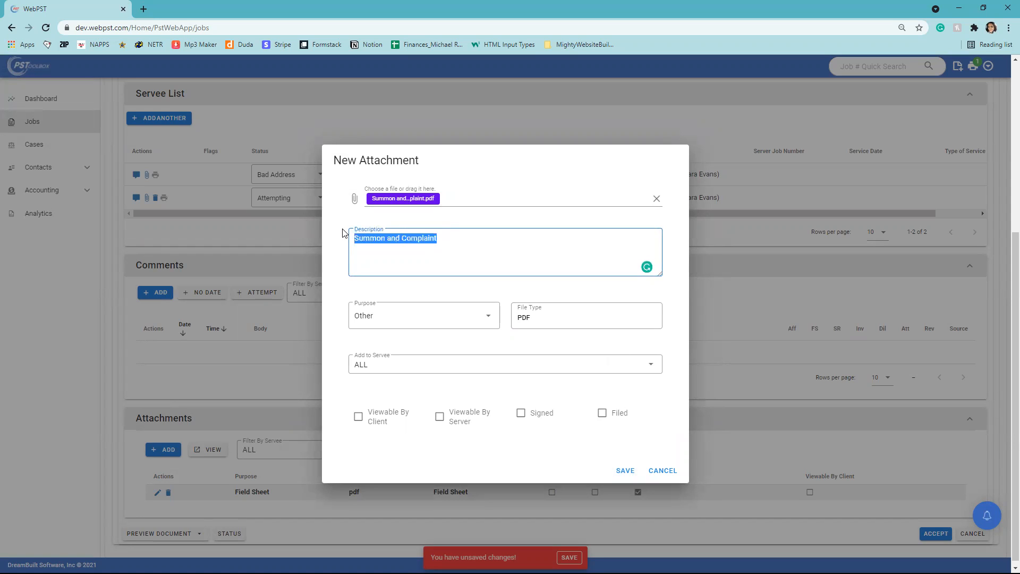
type("Summons 1")
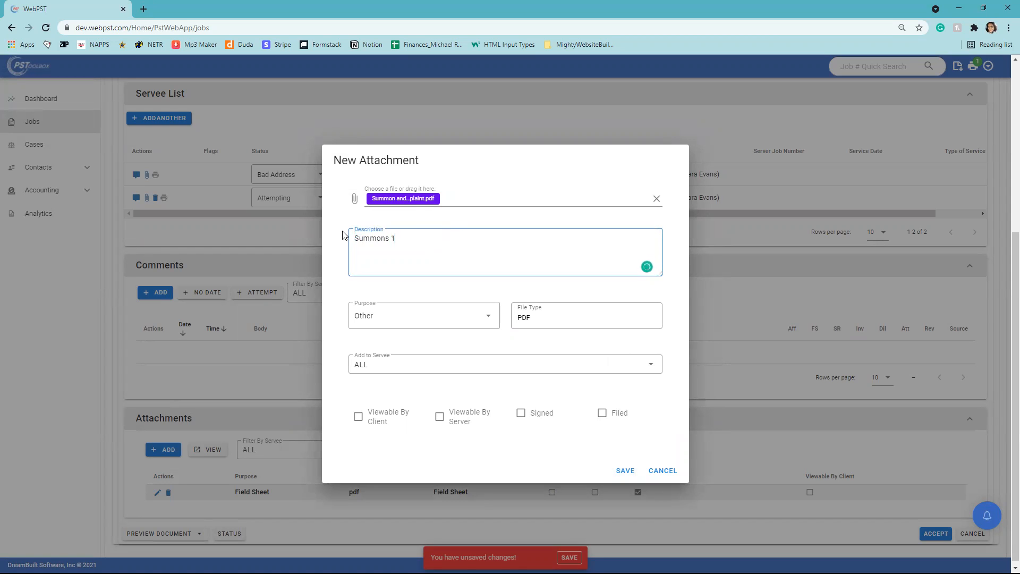
Find and choose Summons as the new attachment's purpose.
left_click(486, 316)
scroll(398, 372, "down", 4)
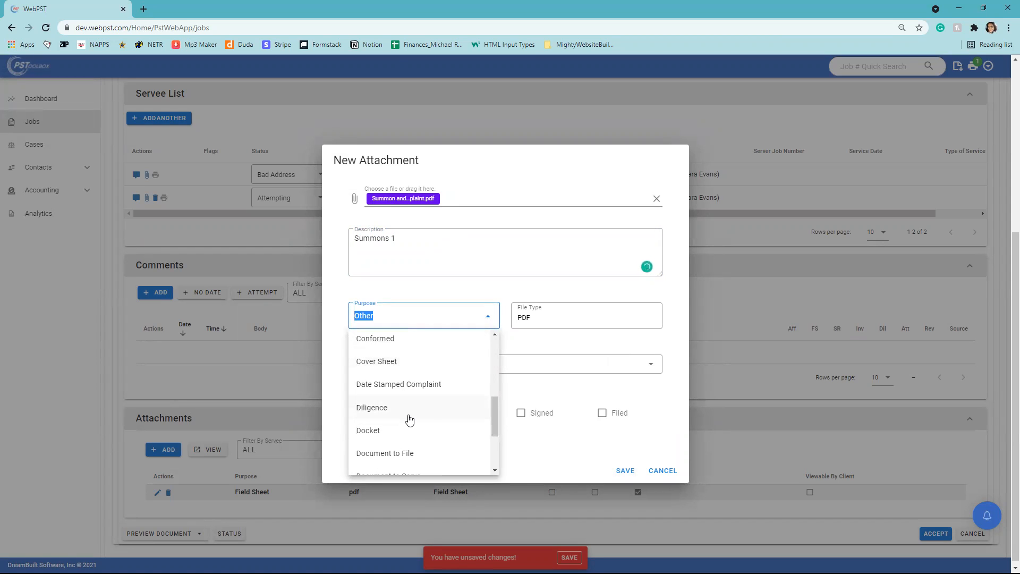
type("sum")
left_click(409, 420)
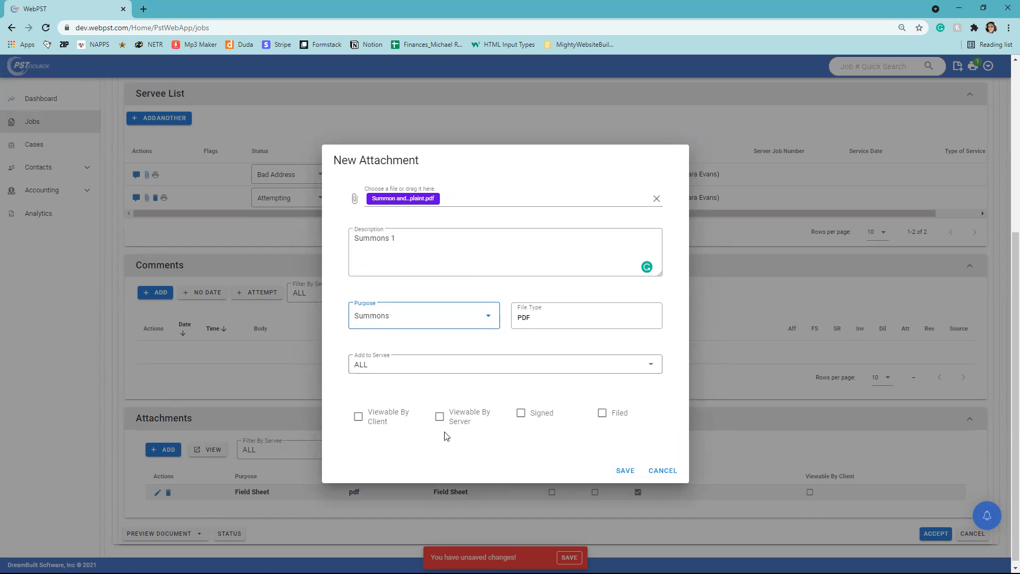
Toggle the attachment's Viewable By Client, Viewable By Server, Signed and Filed options on and off, and save it with all four cleared.
left_click(369, 425)
left_click(454, 423)
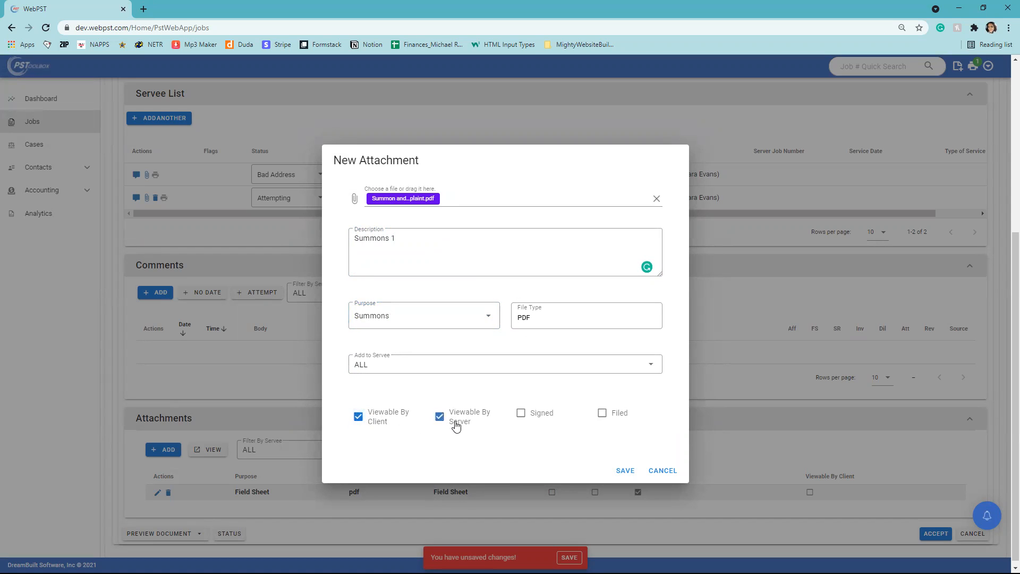
left_click(534, 418)
left_click(604, 414)
left_click(604, 414)
left_click(525, 416)
left_click(461, 419)
left_click(364, 423)
left_click(631, 471)
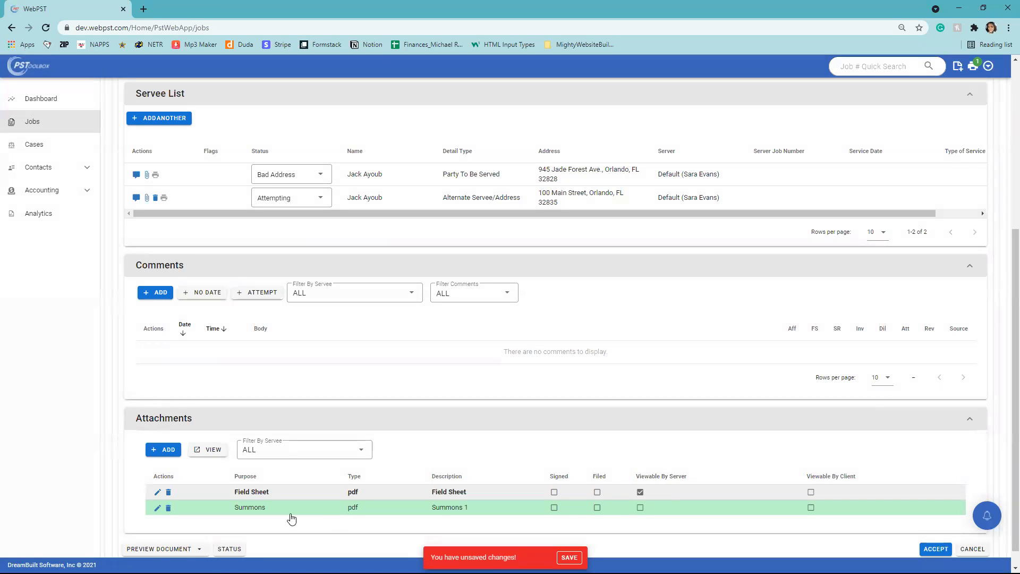
Mark the Summons 1 attachment as Signed, Filed and Viewable By Server in the list, and clear all three again.
left_click(554, 507)
left_click(597, 507)
left_click(640, 508)
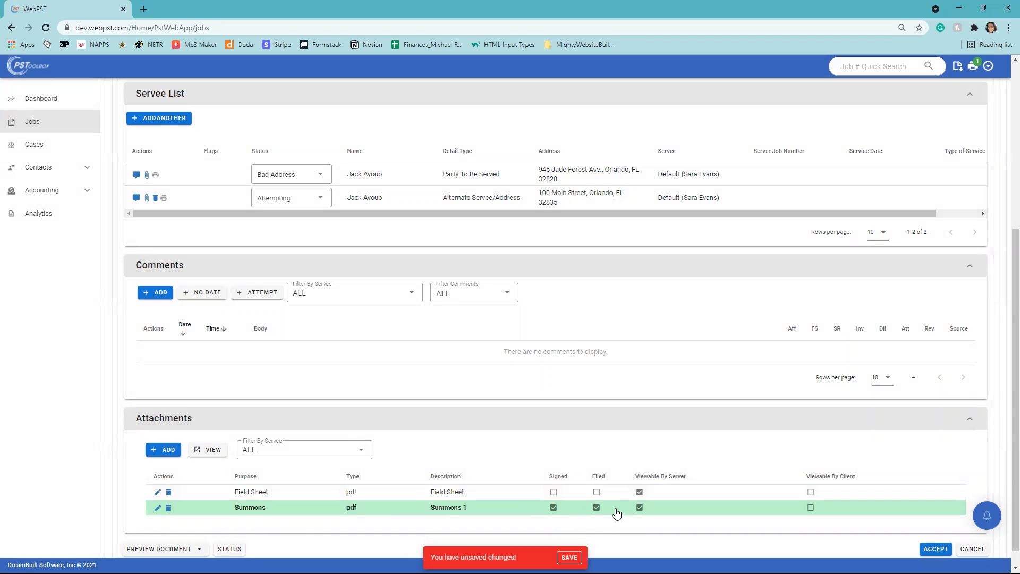
left_click(597, 508)
left_click(554, 507)
left_click(640, 507)
Open the Field Sheet attachment's PDF, dismiss the Acrobat offer, examine the document and close it.
double_click(254, 492)
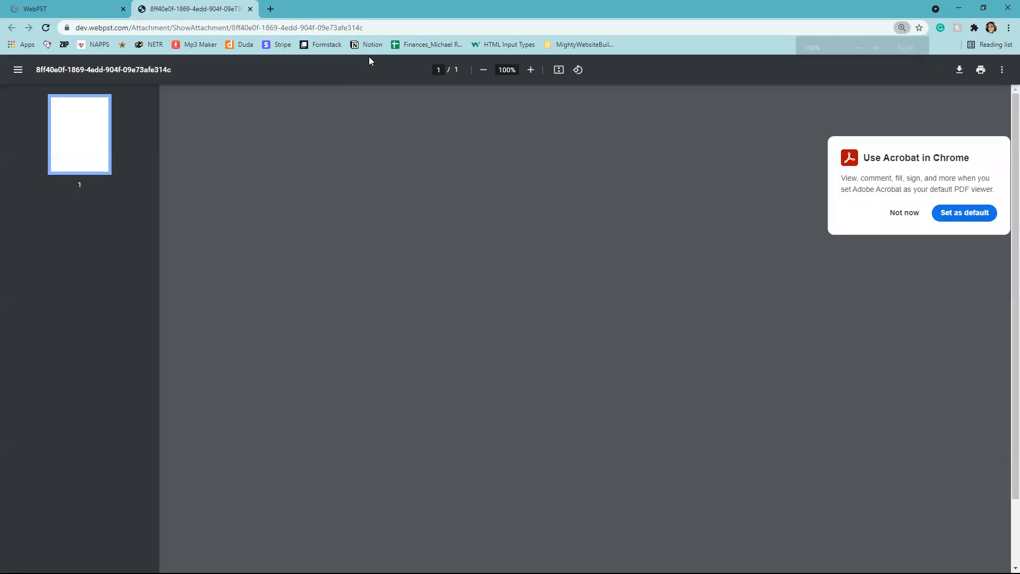
left_click(900, 217)
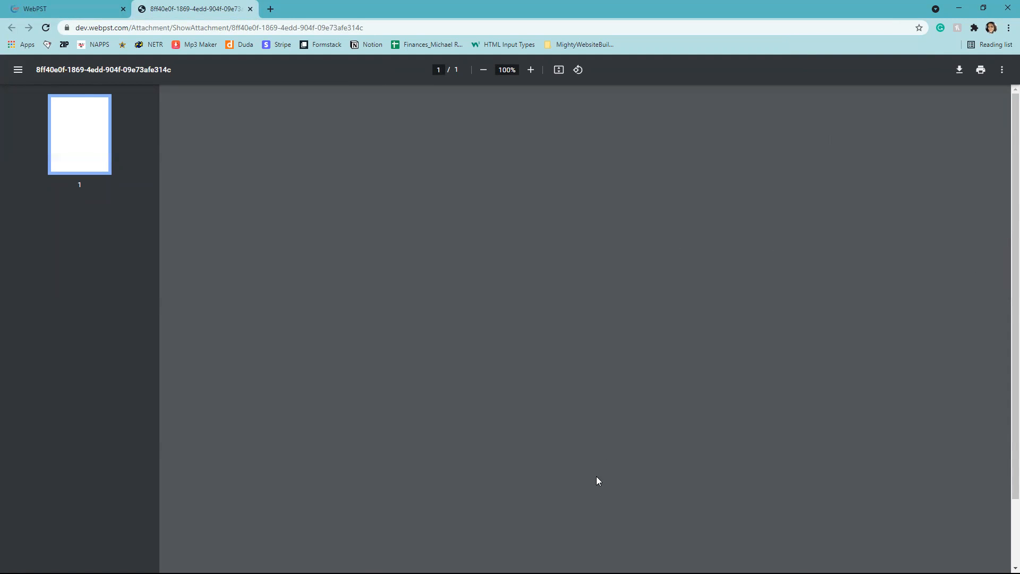
scroll(600, 473, "down", 2)
scroll(612, 463, "up", 2)
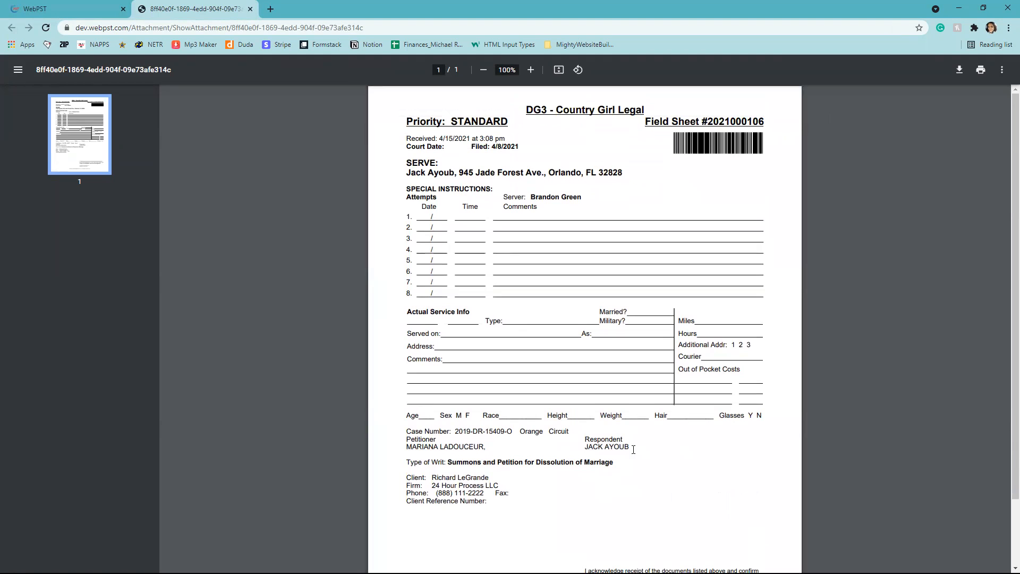
left_click(250, 9)
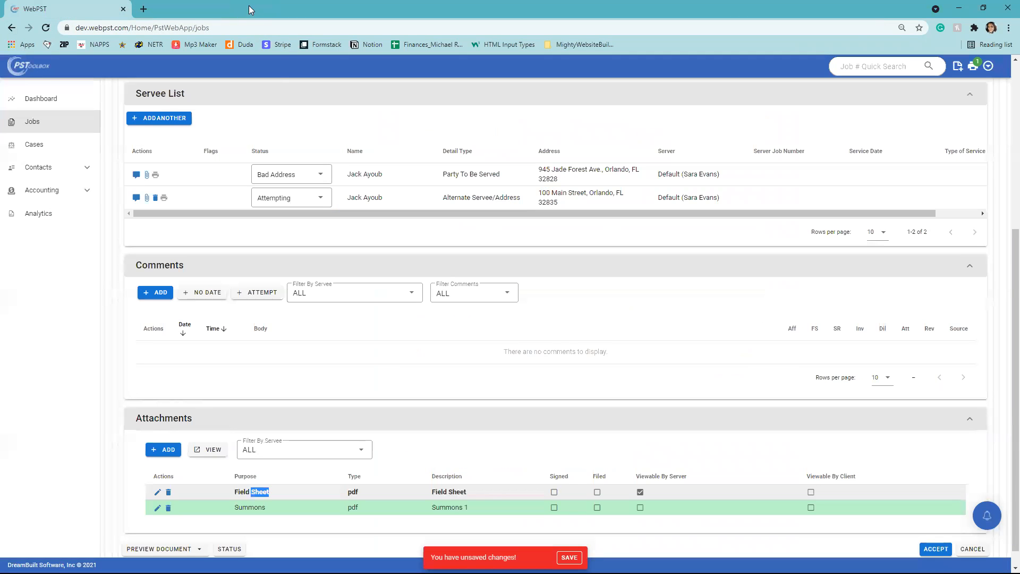
Remove the Summons 1 attachment from the job and confirm the removal.
left_click(168, 508)
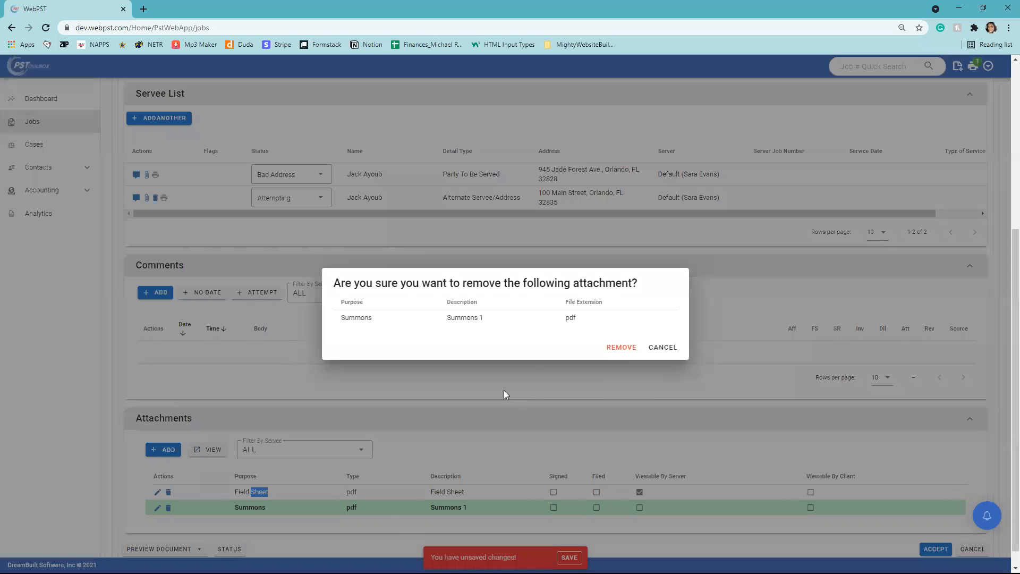
left_click(622, 348)
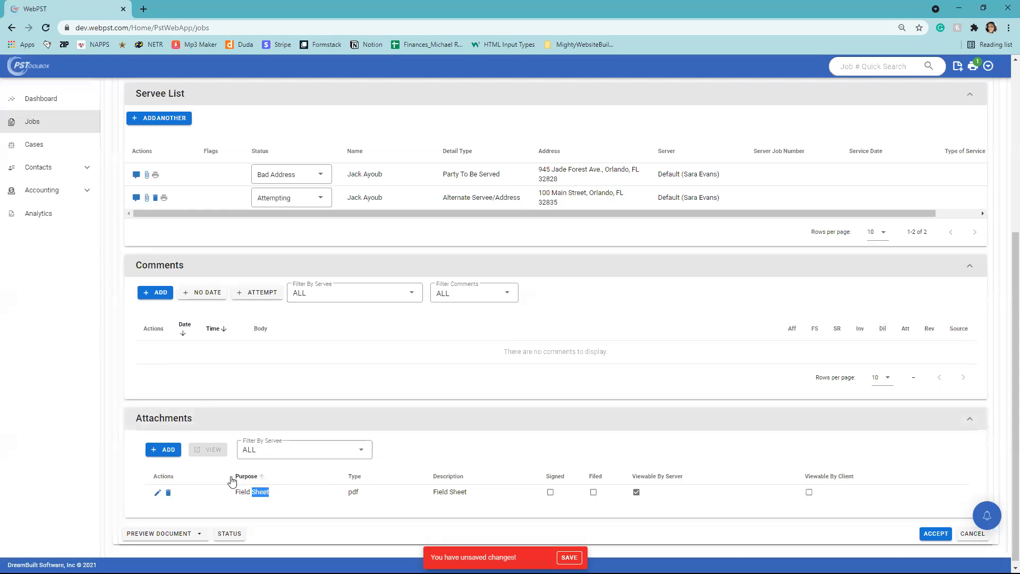
Examine the file selection for uploading a new attachment, and cancel without adding a file.
left_click(175, 449)
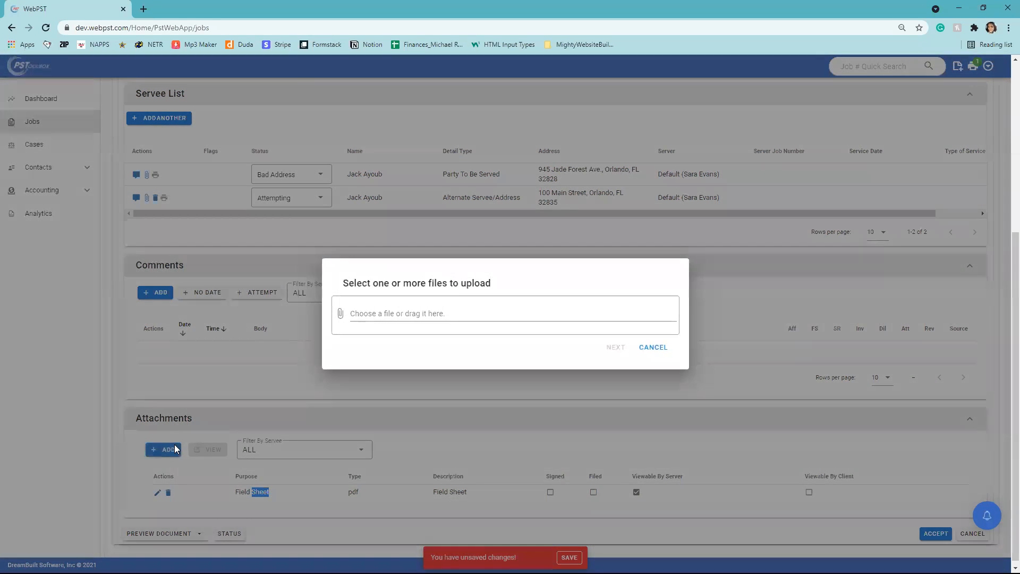
left_click(398, 315)
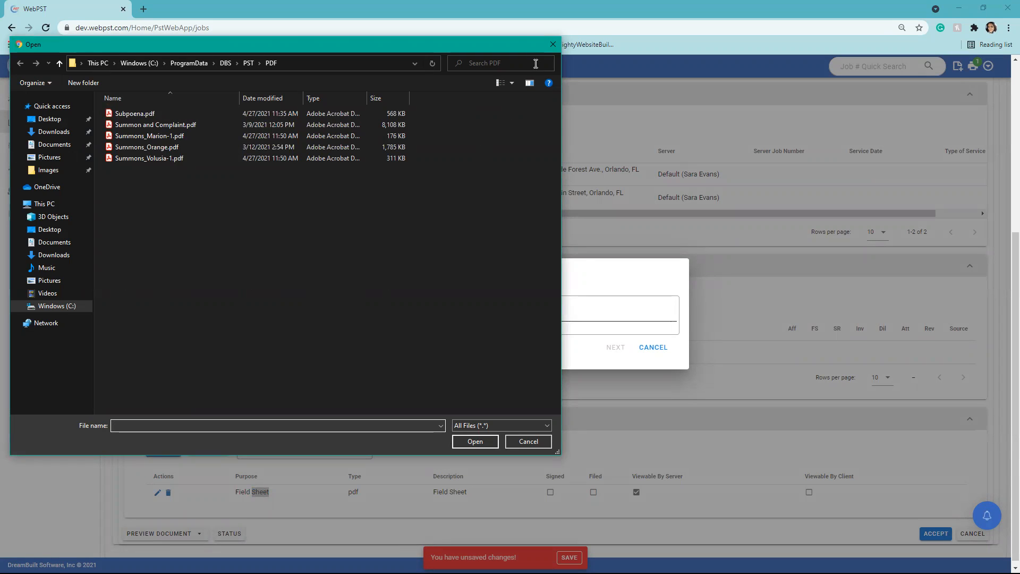
left_click(550, 46)
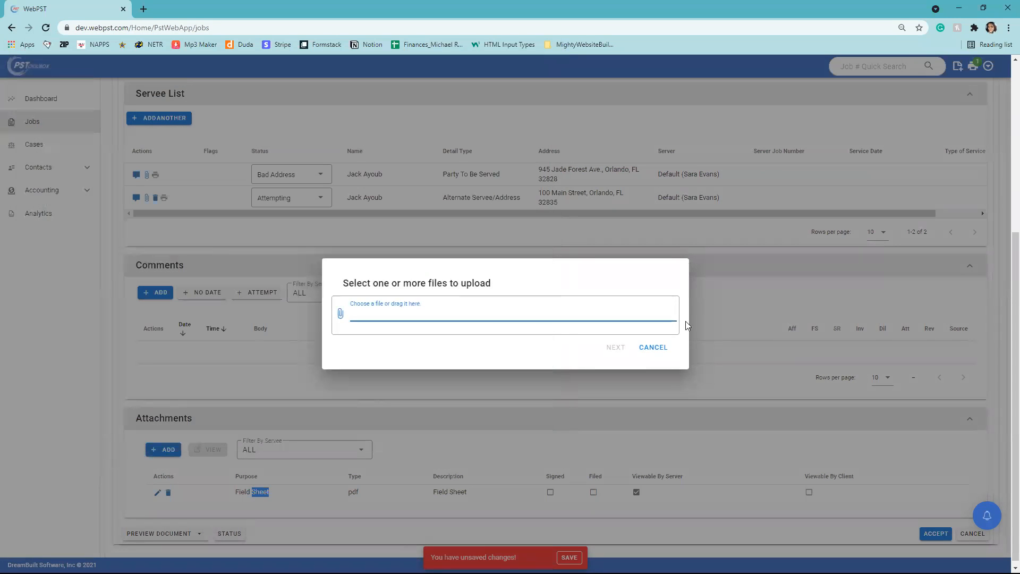
left_click(659, 349)
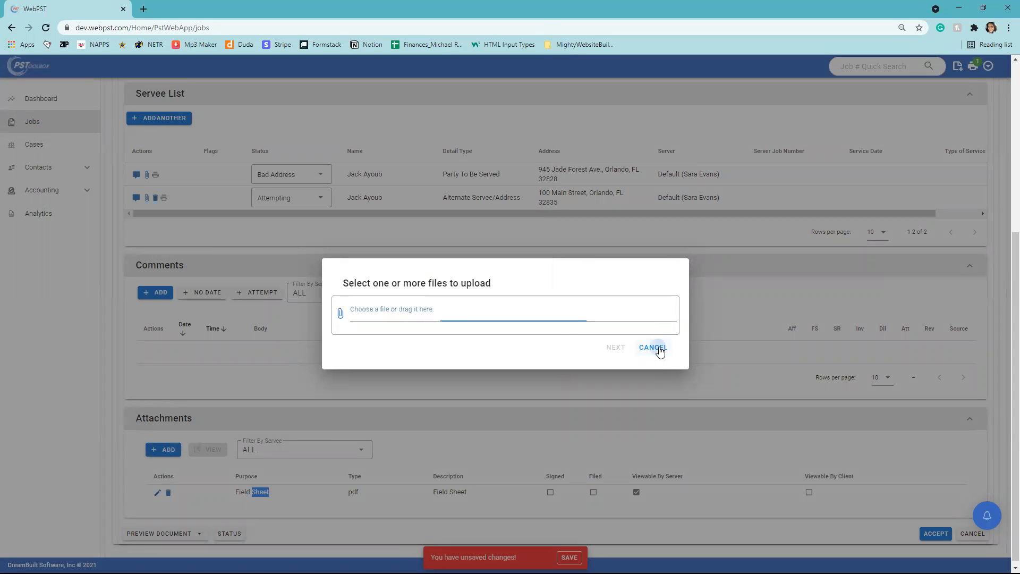
scroll(837, 529, "down", 1)
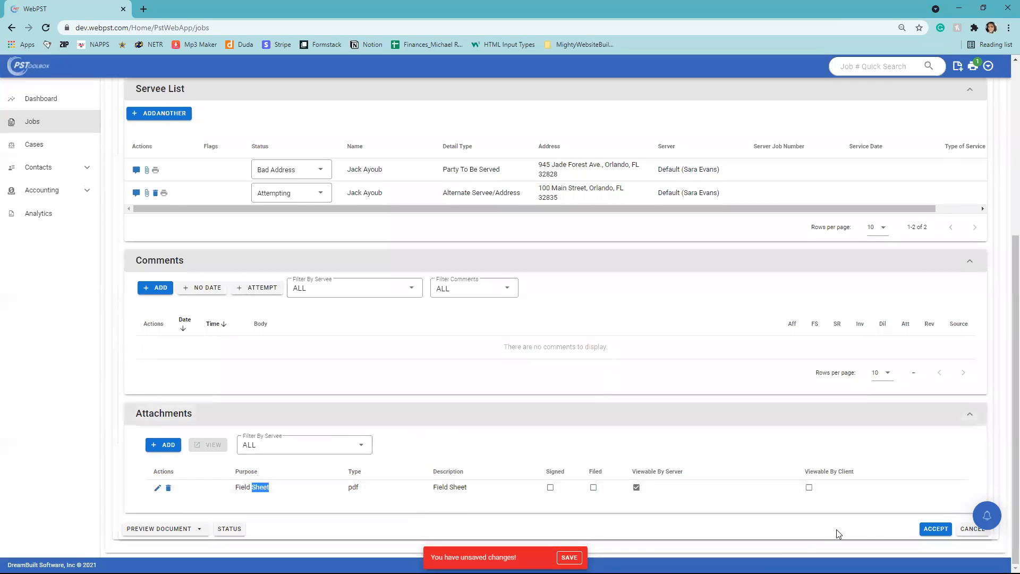
scroll(927, 529, "up", 5)
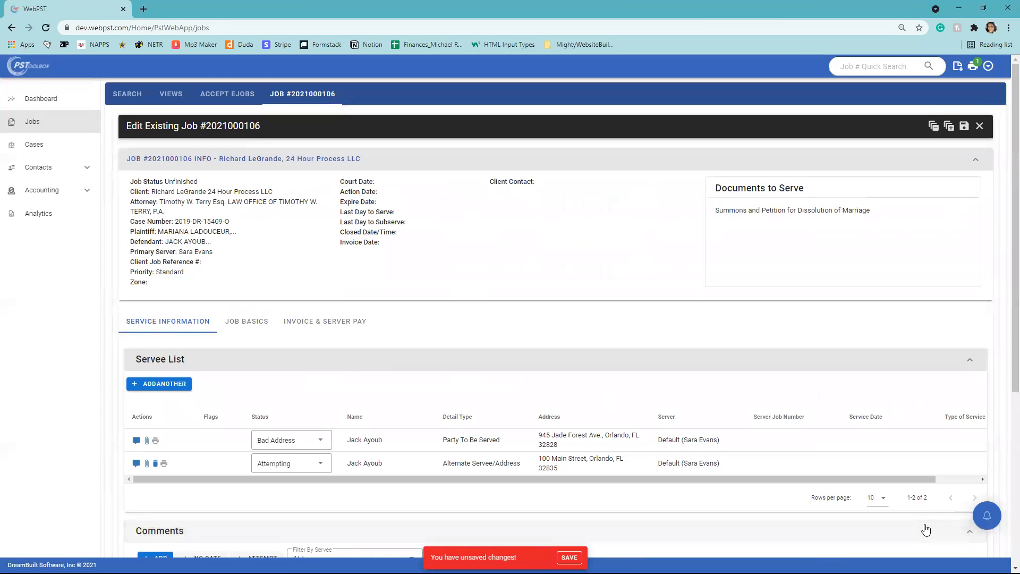
scroll(926, 530, "down", 4)
scroll(927, 529, "down", 1)
scroll(931, 526, "up", 5)
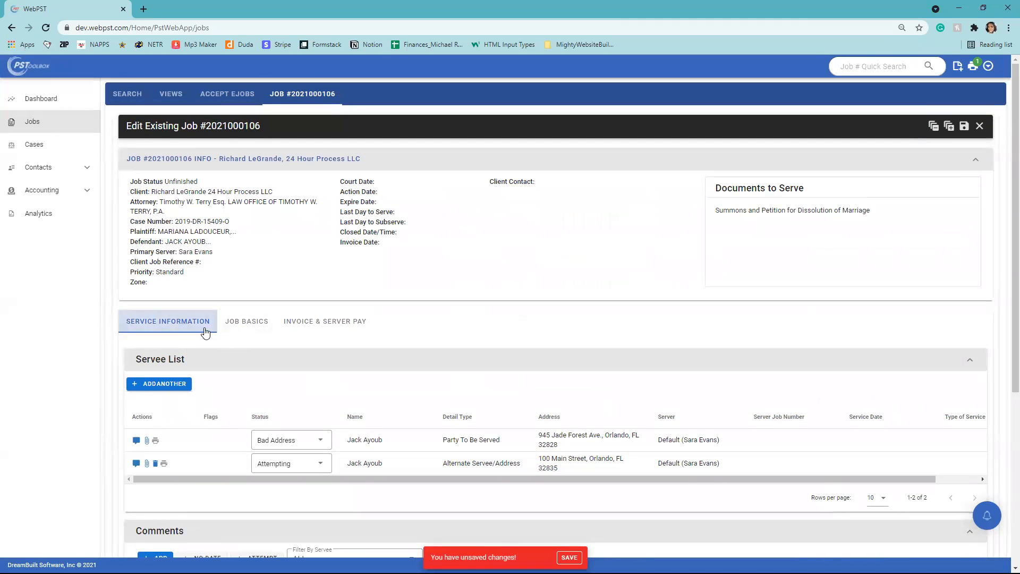
left_click(235, 330)
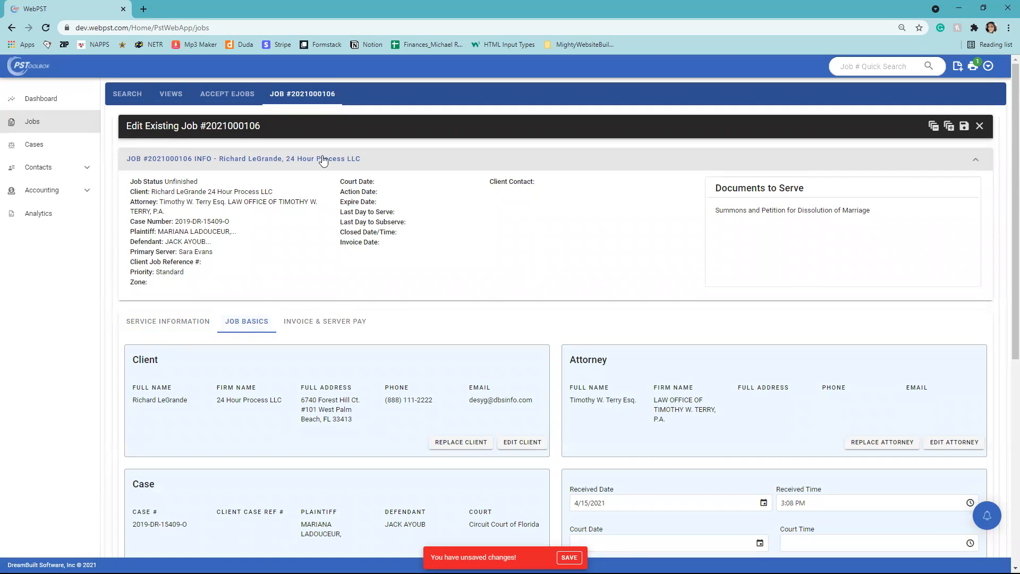
scroll(306, 251, "down", 2)
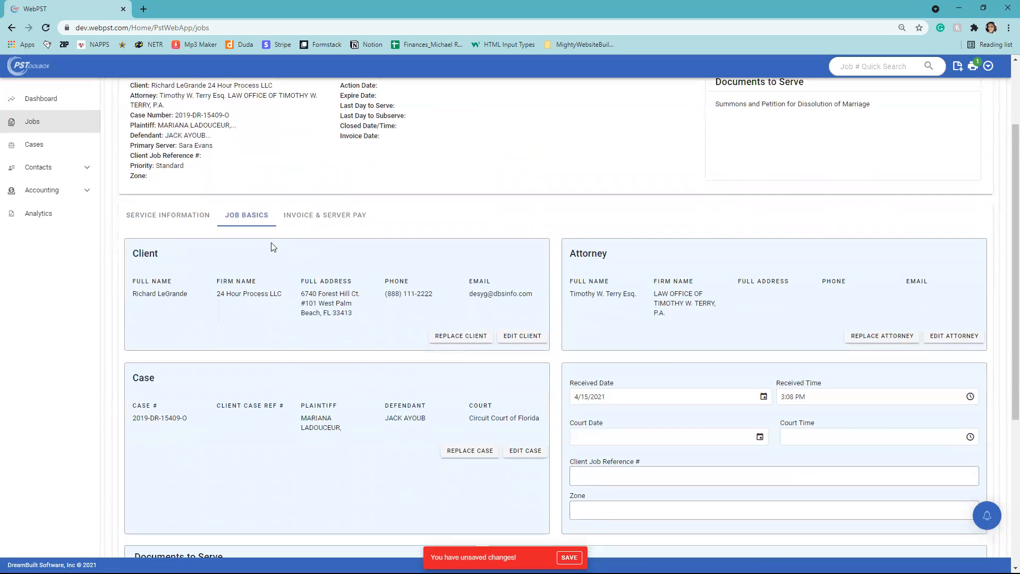
left_click(468, 336)
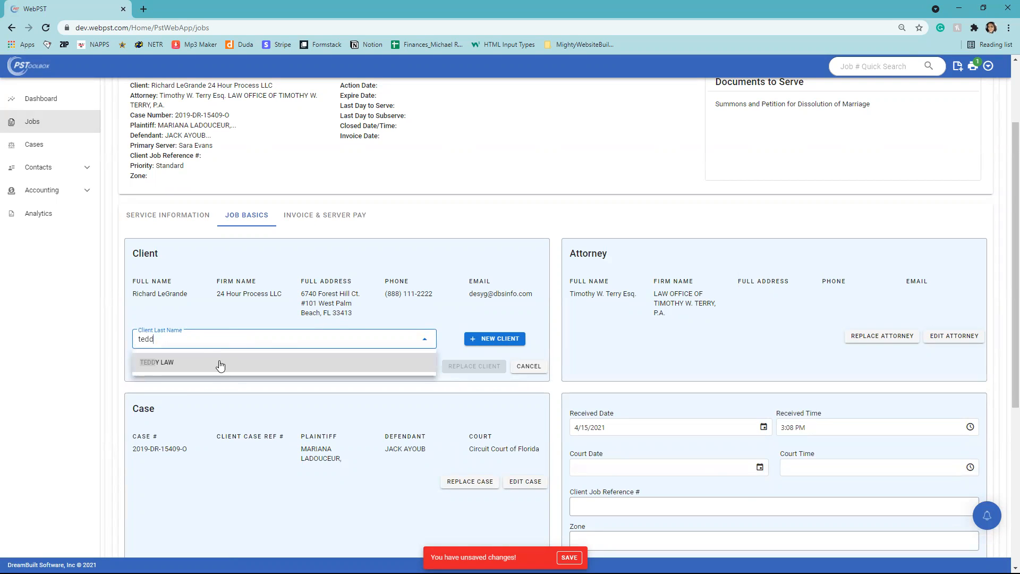
left_click(220, 366)
left_click(478, 441)
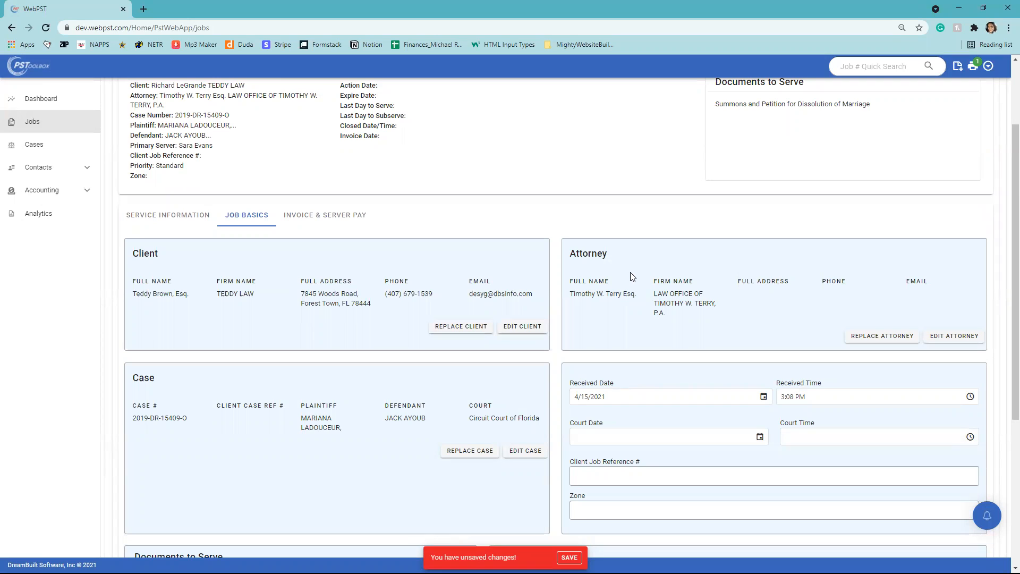
View the replacement options for the job's attorney and case, cancelling each without choosing a replacement.
left_click(862, 342)
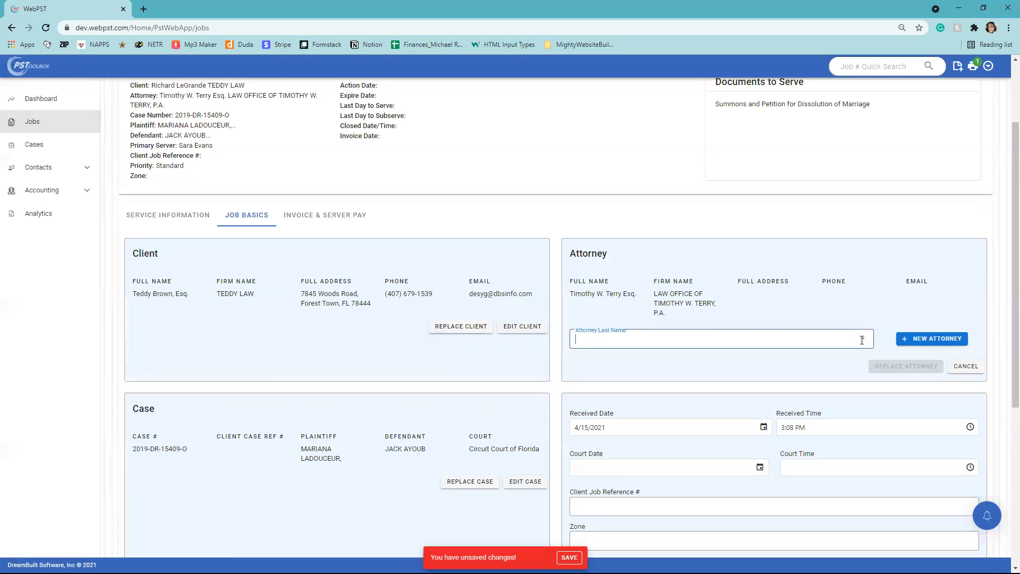
left_click(962, 366)
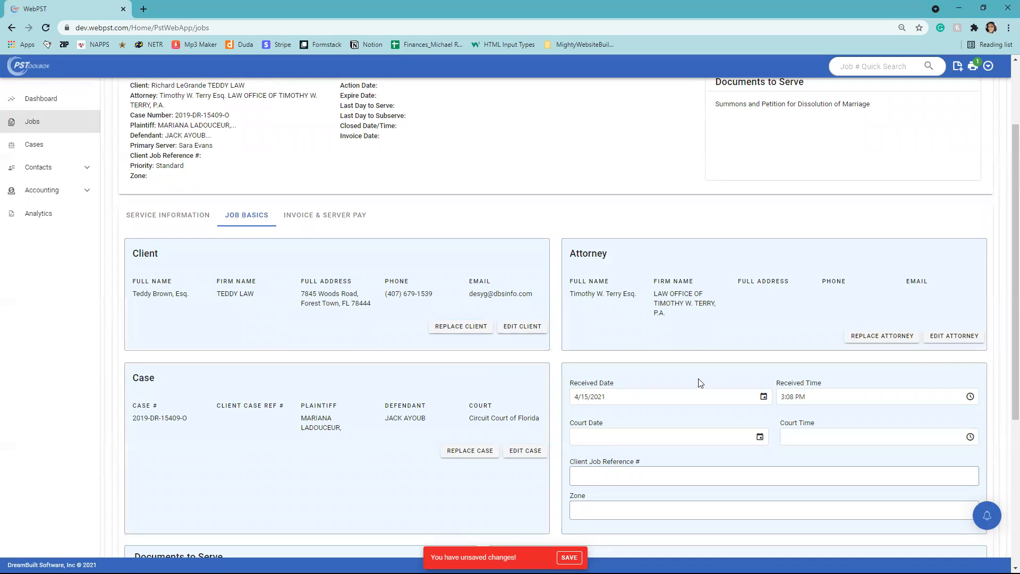
left_click(483, 457)
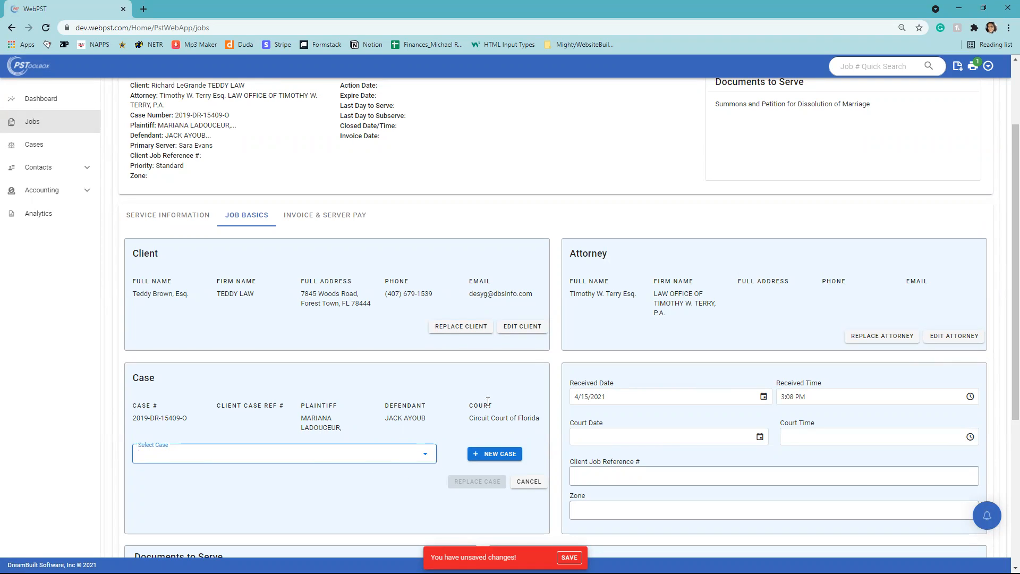
left_click(522, 482)
Examine the job's dates, Documents to Serve and Job Options, including the Additional Job Options, and leave without changes.
scroll(574, 378, "down", 2)
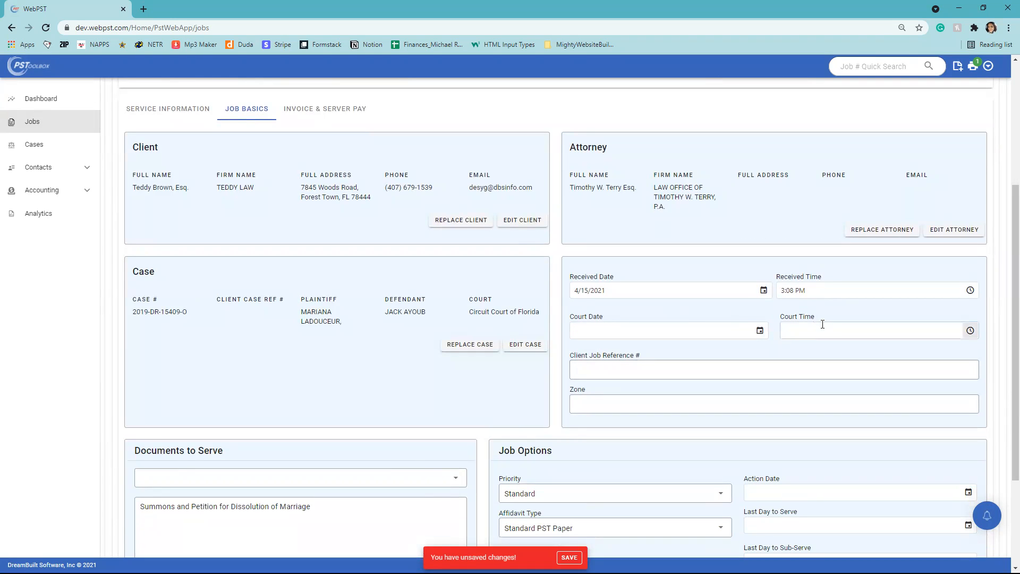
scroll(822, 324, "down", 1)
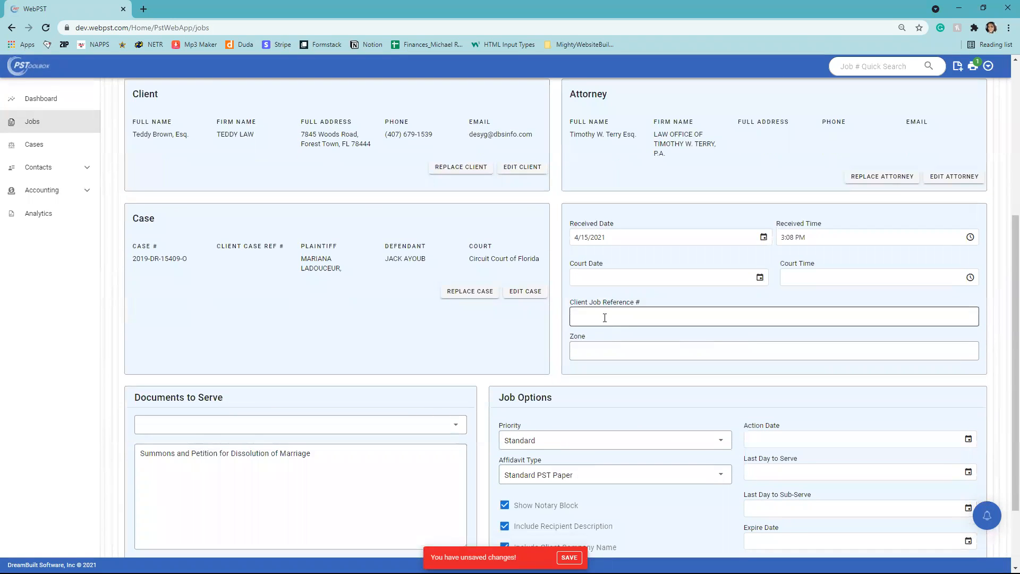
left_click(359, 481)
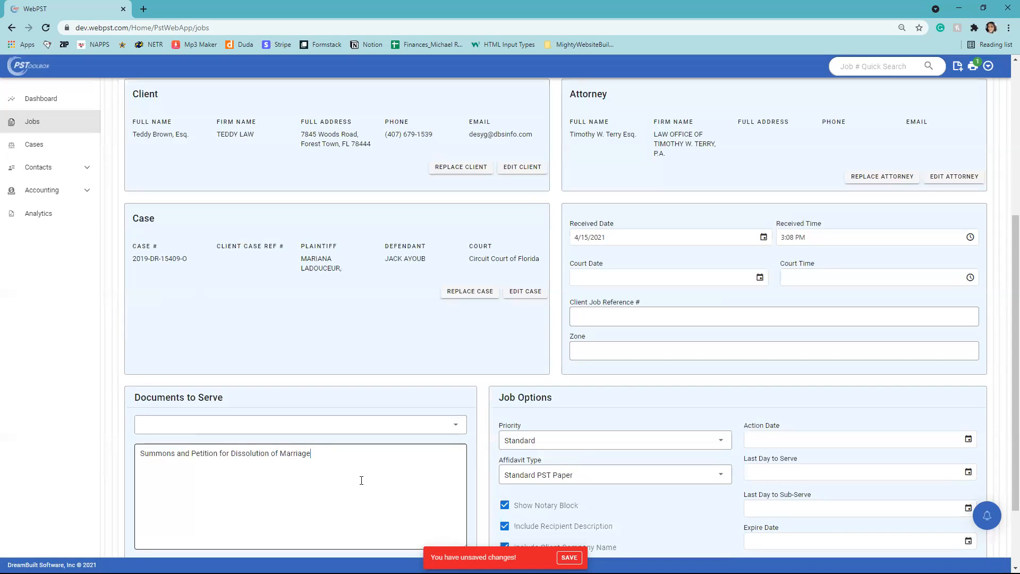
scroll(360, 482, "down", 2)
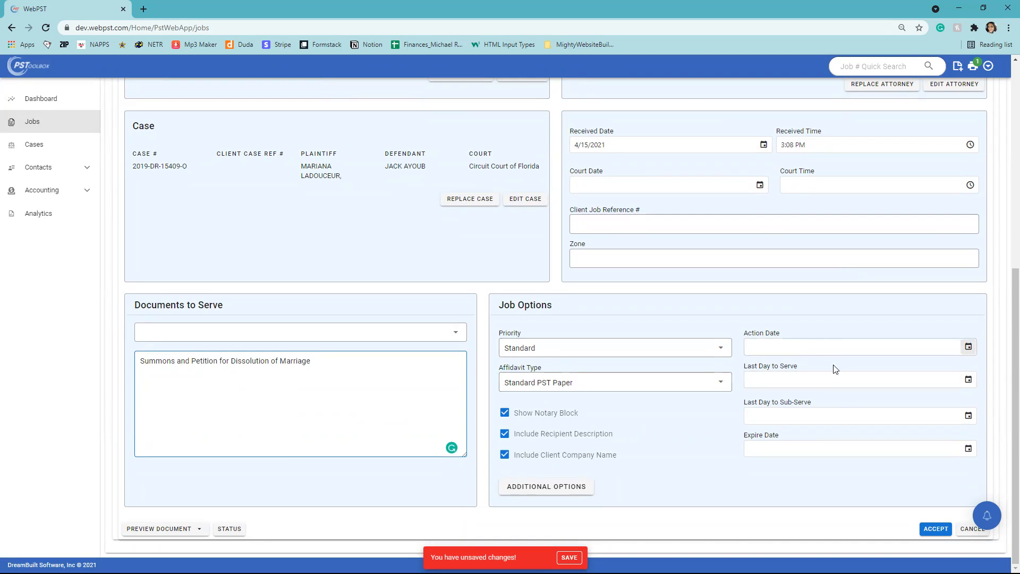
scroll(818, 420, "up", 7)
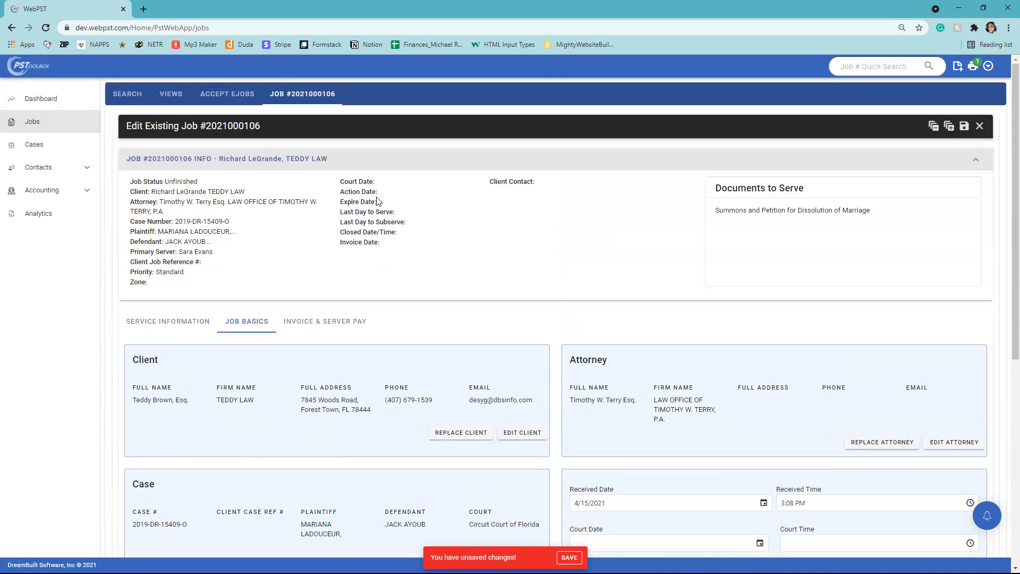
scroll(433, 251, "down", 7)
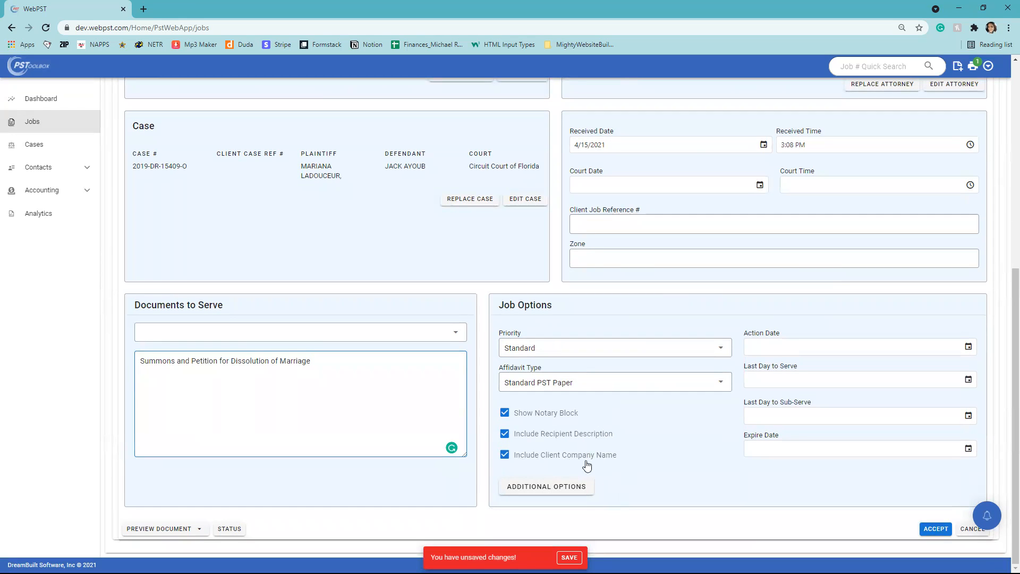
left_click(558, 494)
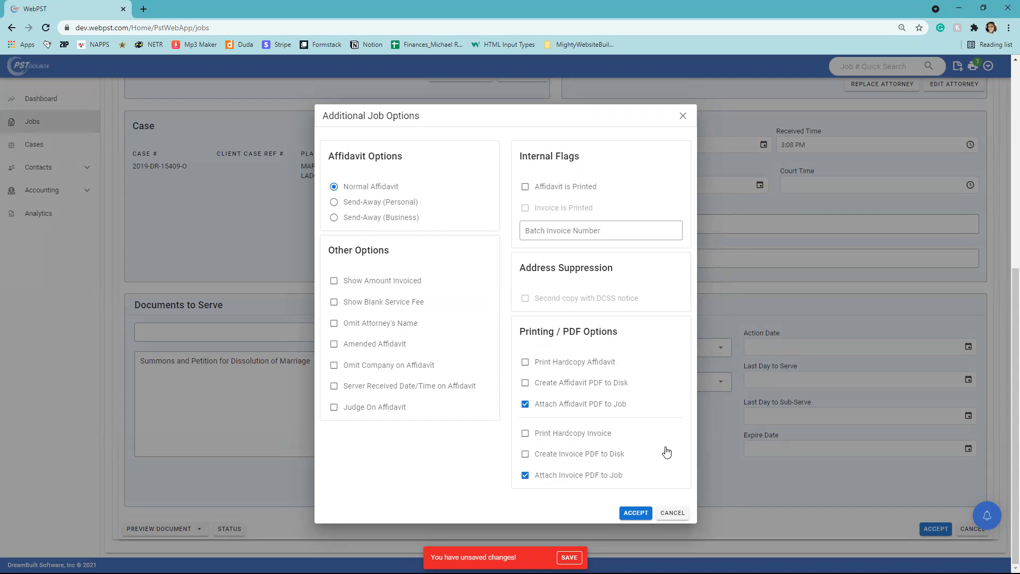
left_click(687, 515)
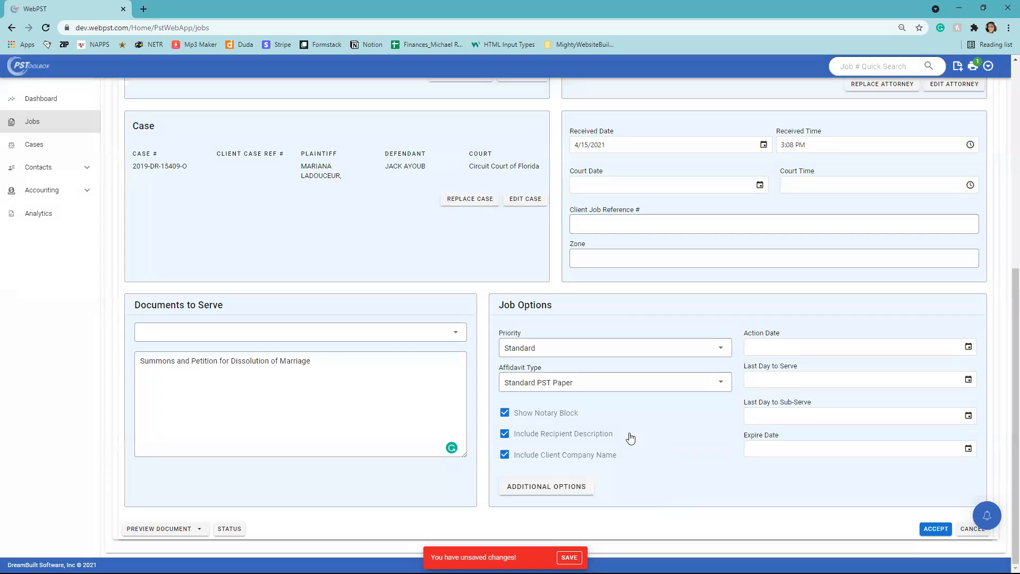
Review the invoice line items, search the sales items for "servi", and close the search without adding an item.
scroll(632, 436, "up", 4)
scroll(632, 435, "up", 1)
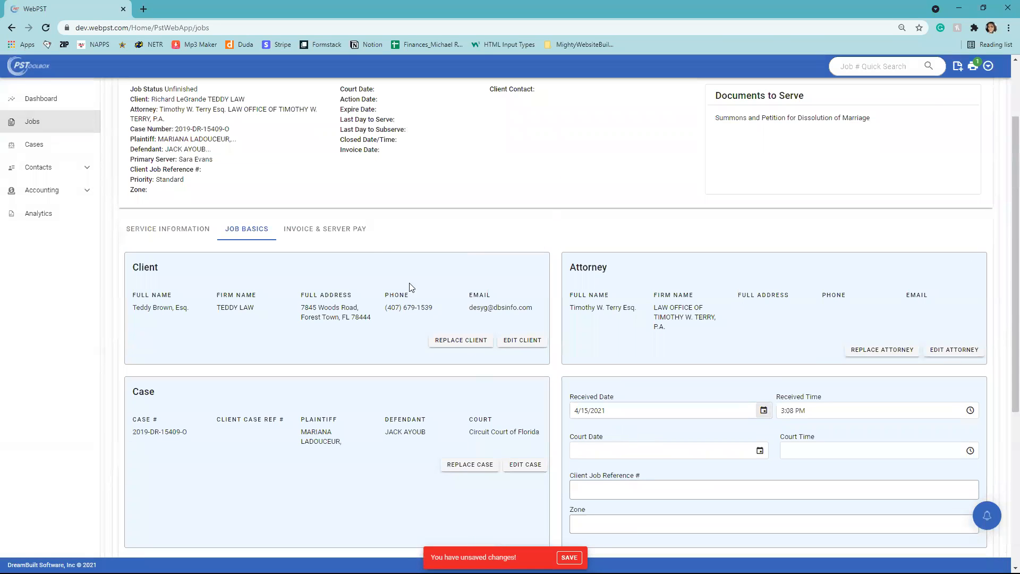
left_click(318, 230)
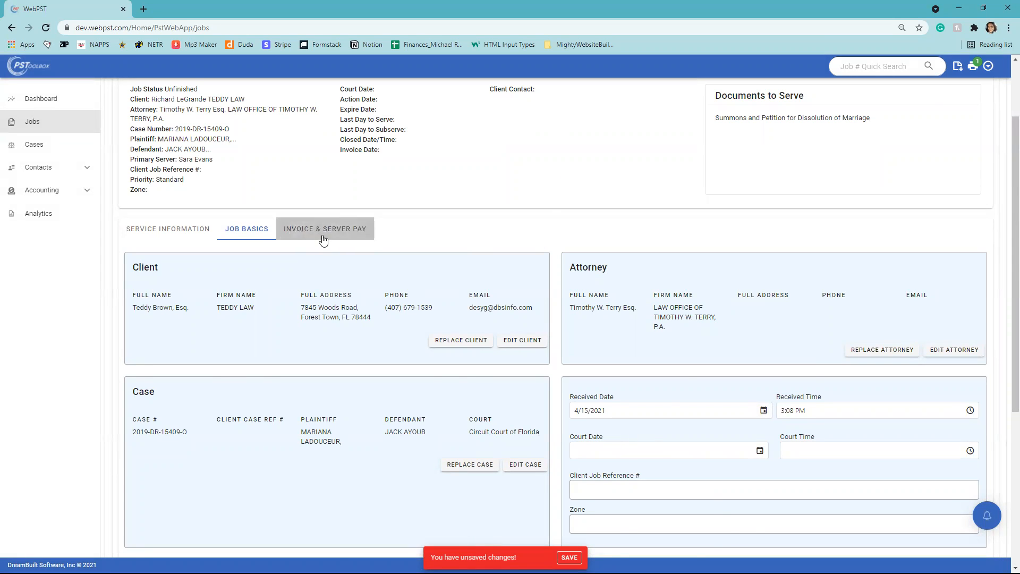
scroll(393, 315, "down", 1)
scroll(393, 315, "down", 1)
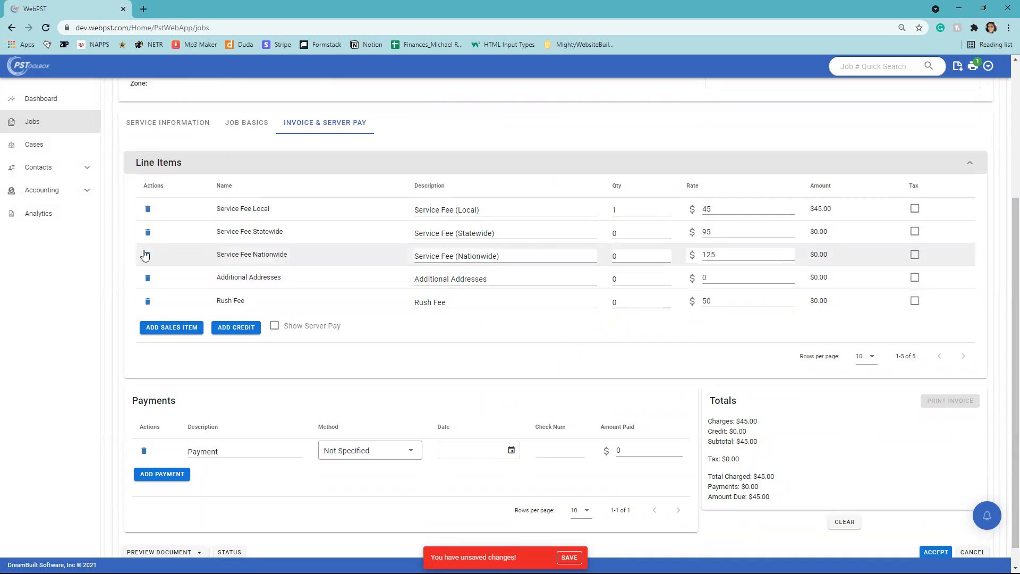
left_click(179, 325)
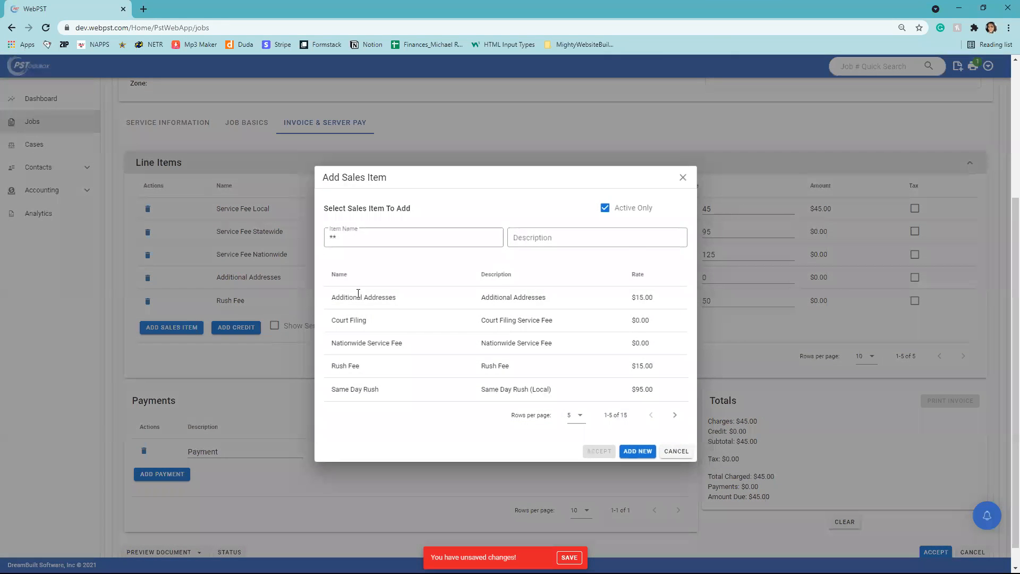
scroll(511, 326, "down", 1)
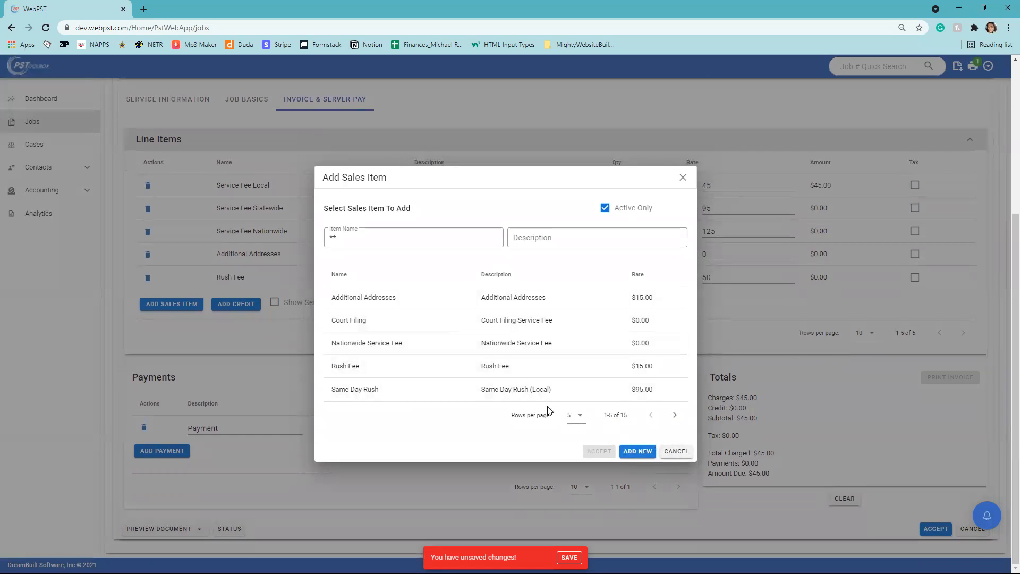
left_click(397, 237)
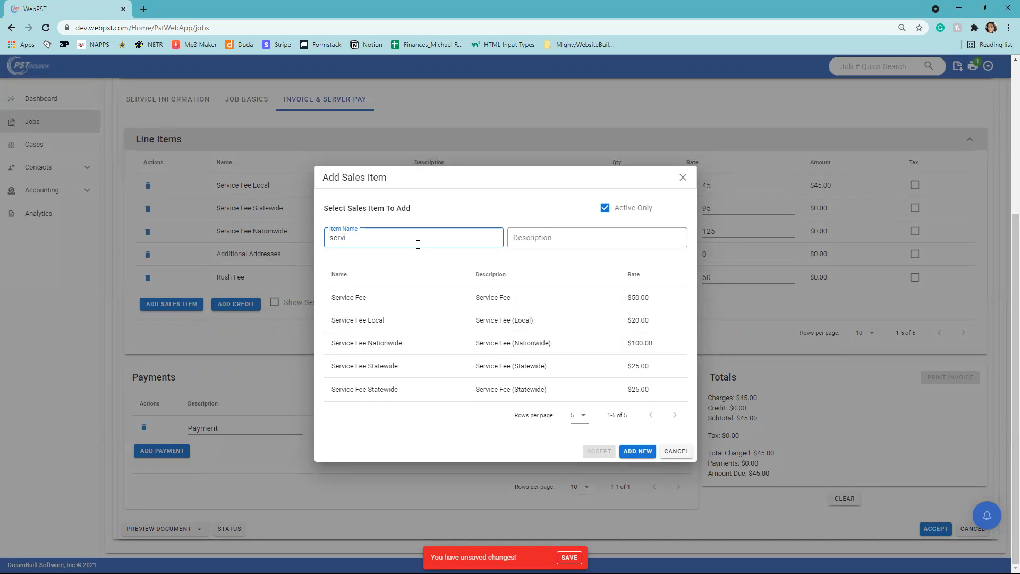
left_click(683, 179)
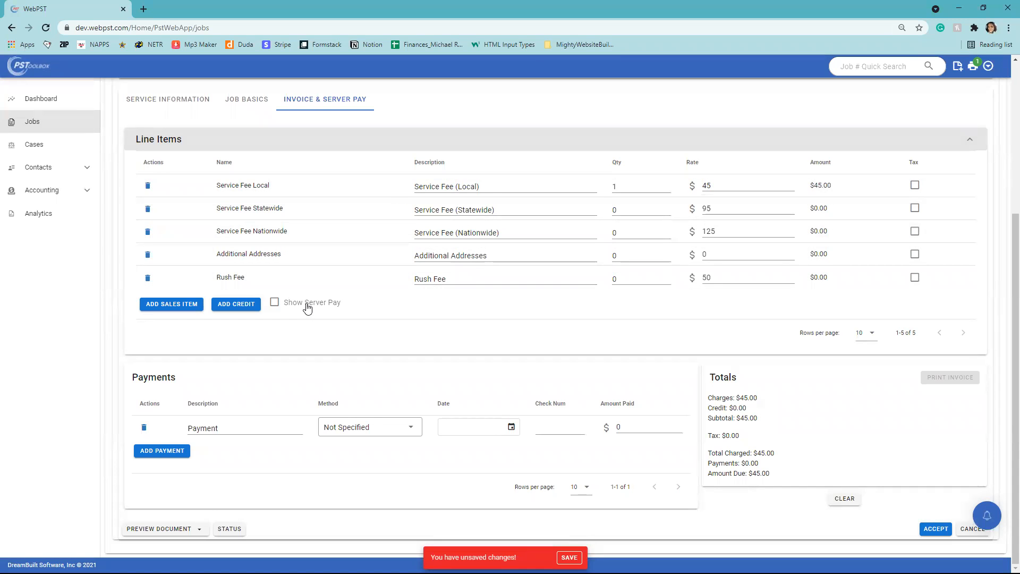
Show server pay on the line items and switch the total from all servers to each individual server, ending with the one assigned to the items.
left_click(275, 302)
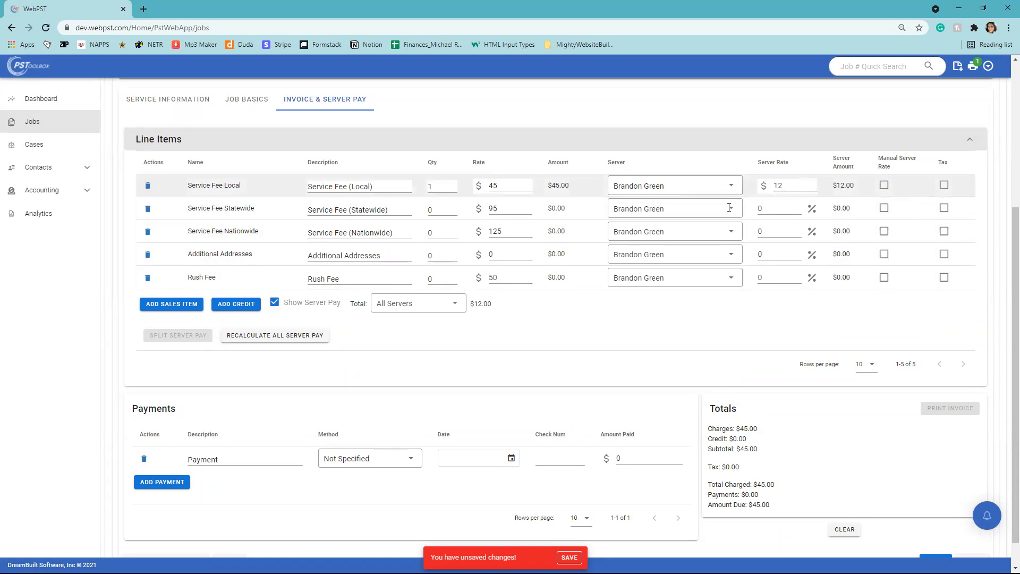
left_click(457, 304)
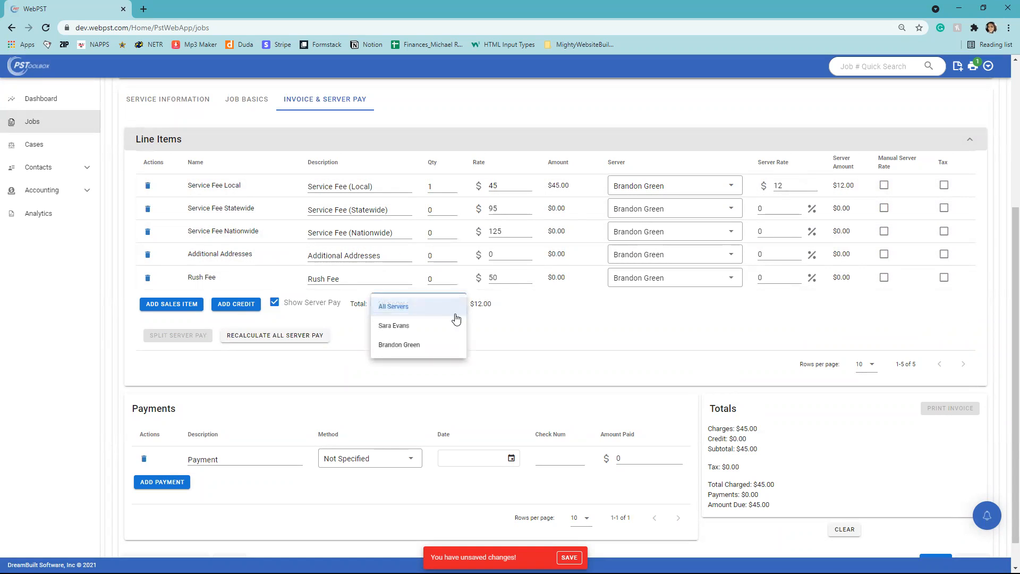
left_click(453, 330)
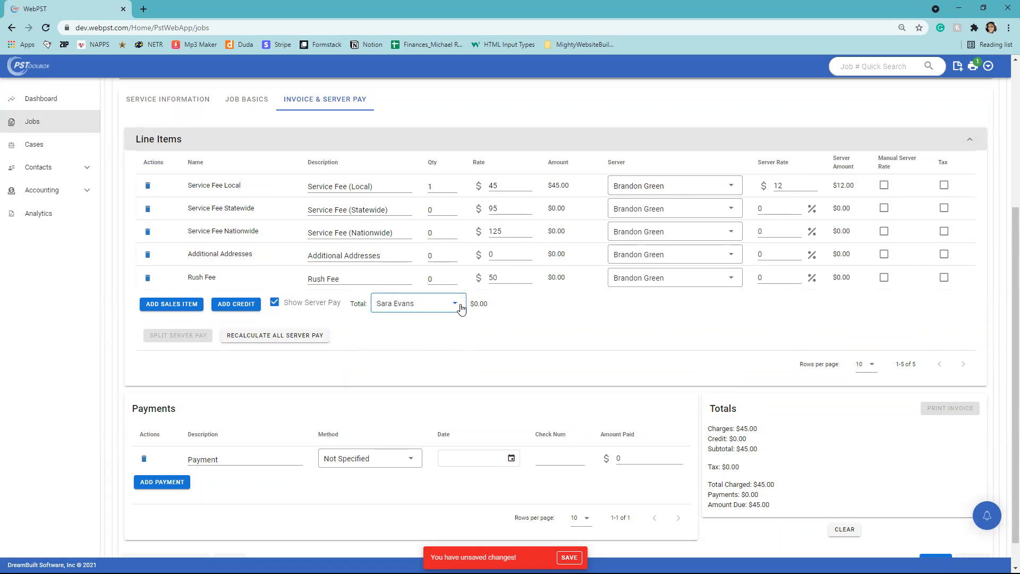
left_click(457, 305)
left_click(440, 346)
scroll(481, 420, "down", 1)
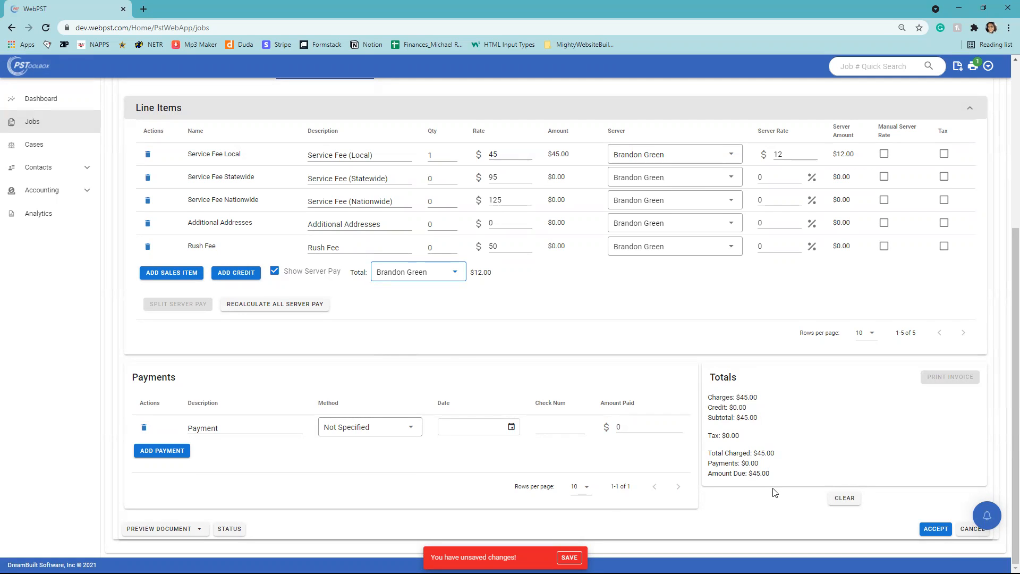
Return to Service Information and examine the job's servee list, comments and attachments.
scroll(774, 493, "up", 5)
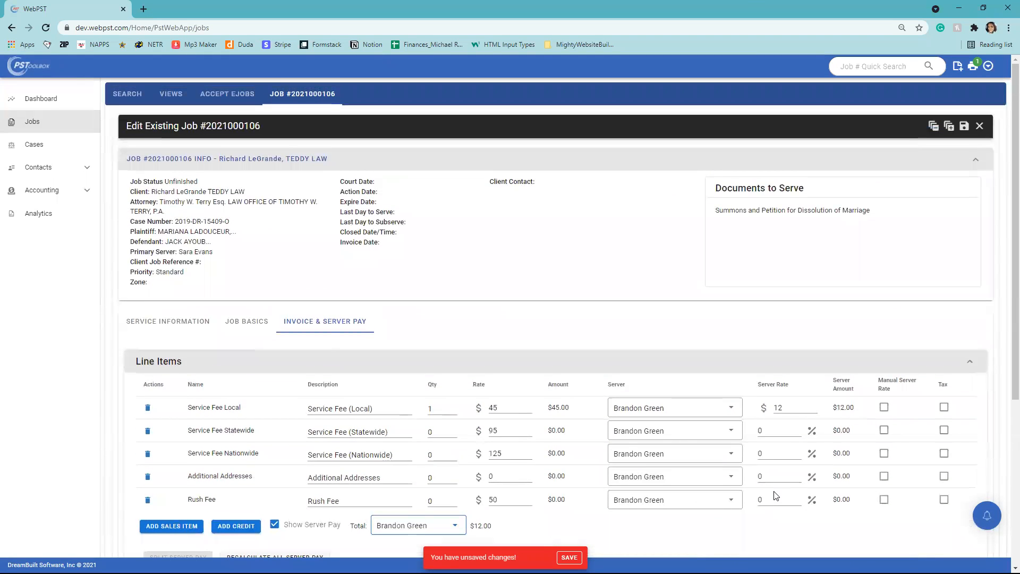
left_click(179, 322)
scroll(182, 317, "down", 5)
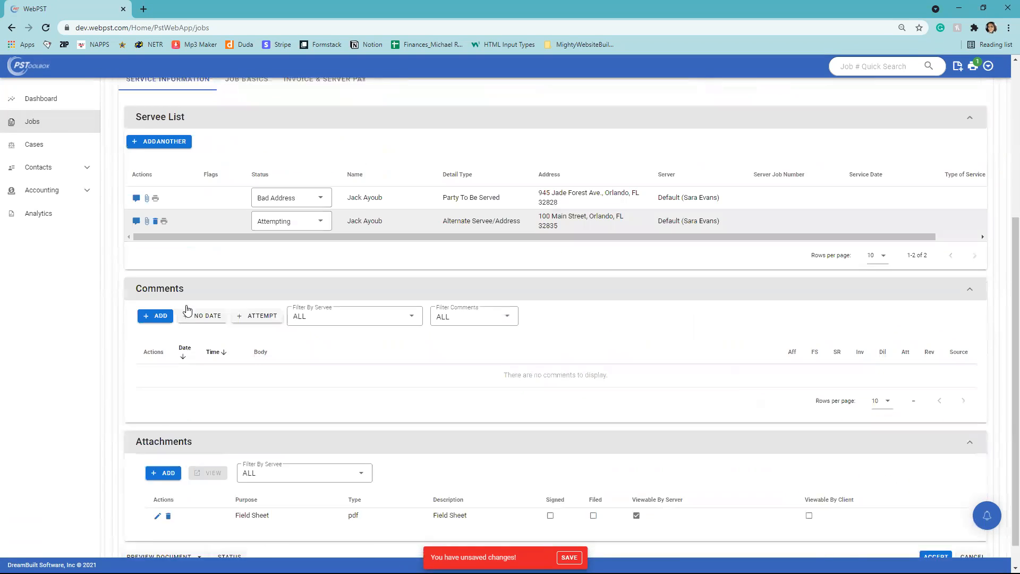
scroll(187, 310, "down", 1)
scroll(360, 326, "up", 3)
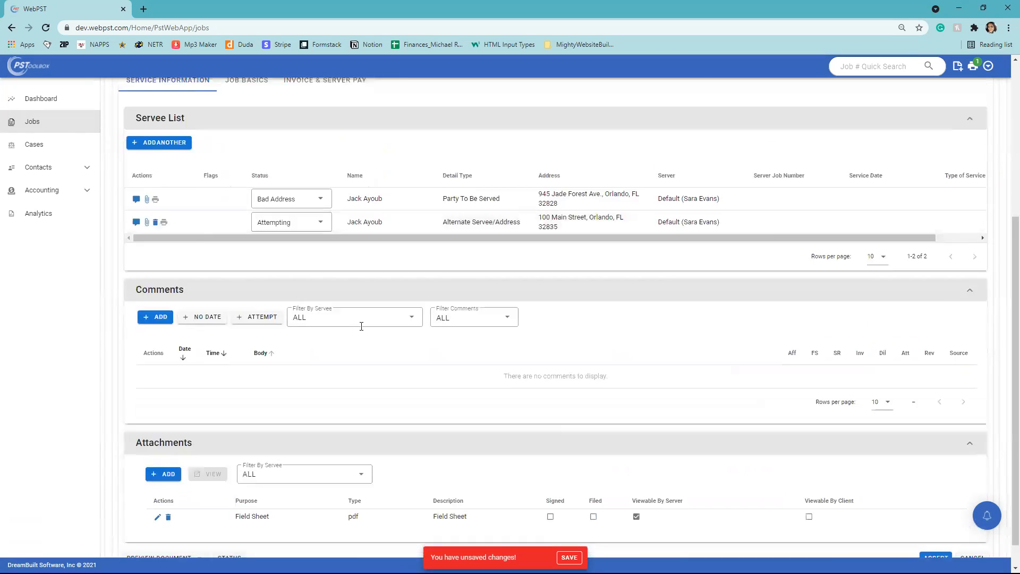